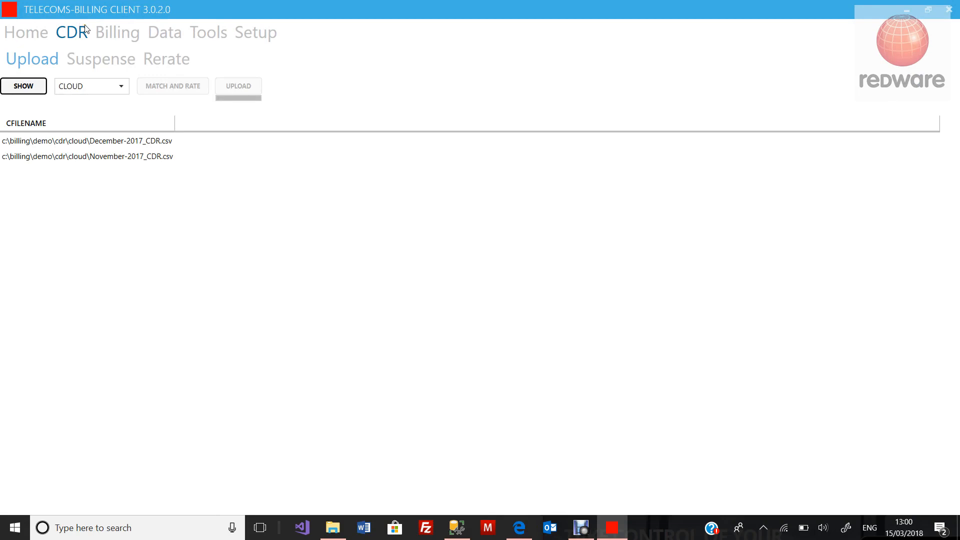
- Show the suspense report for the uploaded call records
left_click(99, 62)
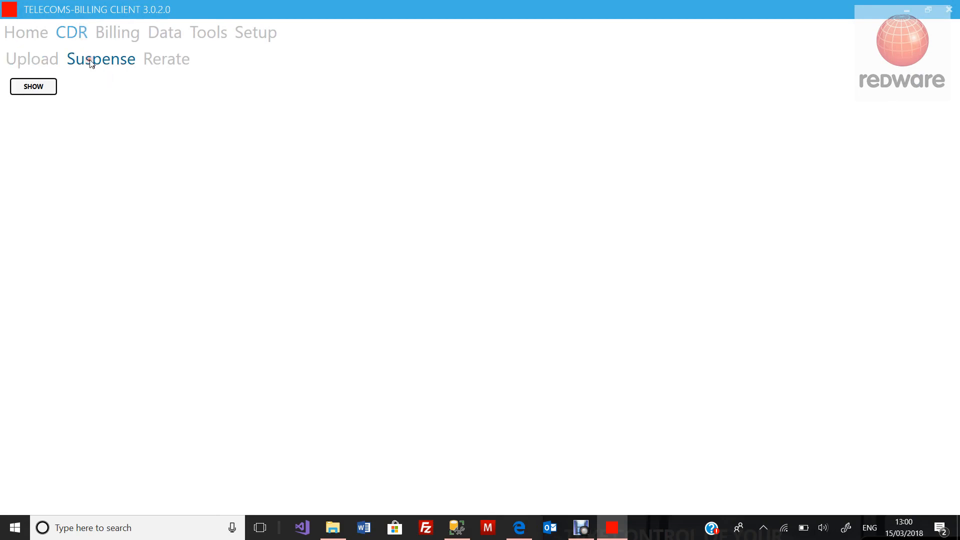
left_click(40, 63)
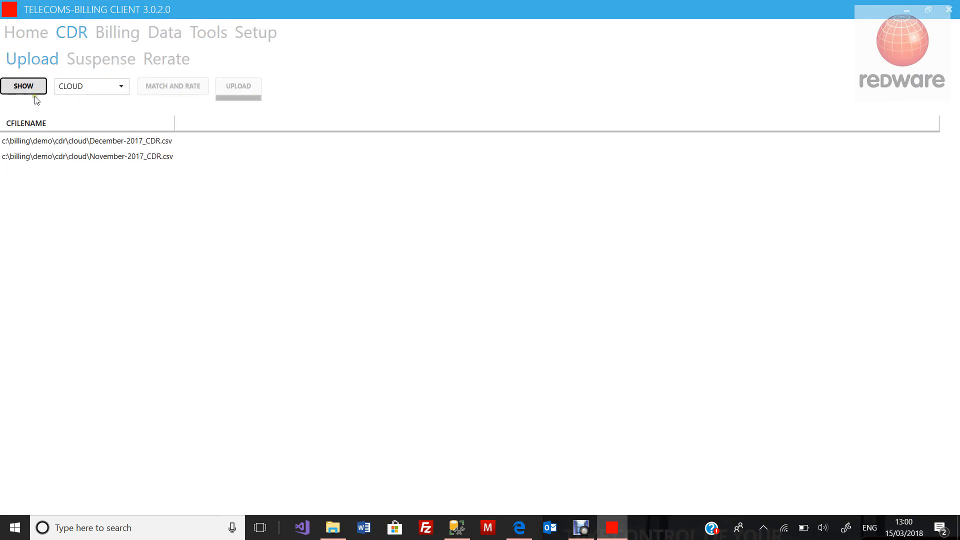
left_click(77, 57)
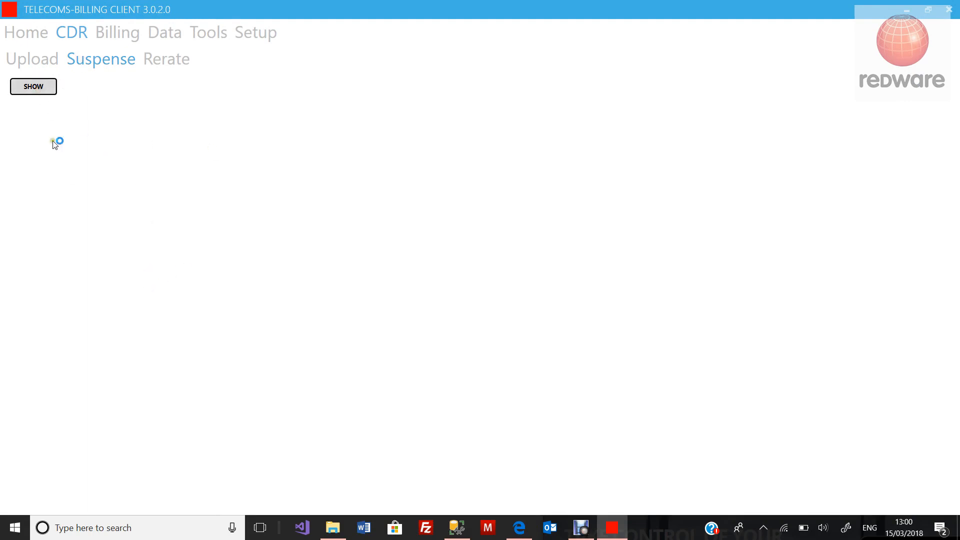
left_click(33, 86)
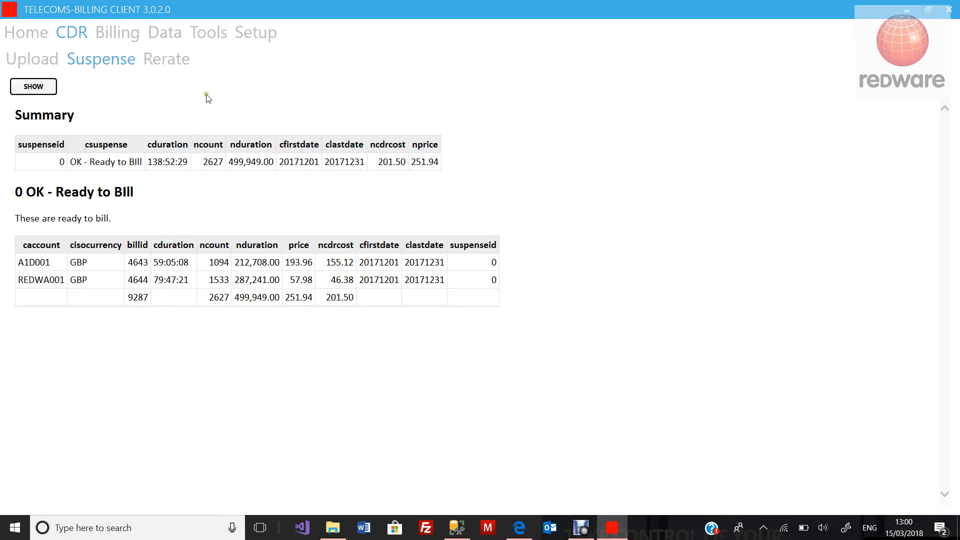
- Examine the ready-to-bill summary row's record count, duration, first and last call dates, cost and price
left_click_drag(74, 167, 260, 171)
left_click(271, 166)
double_click(285, 164)
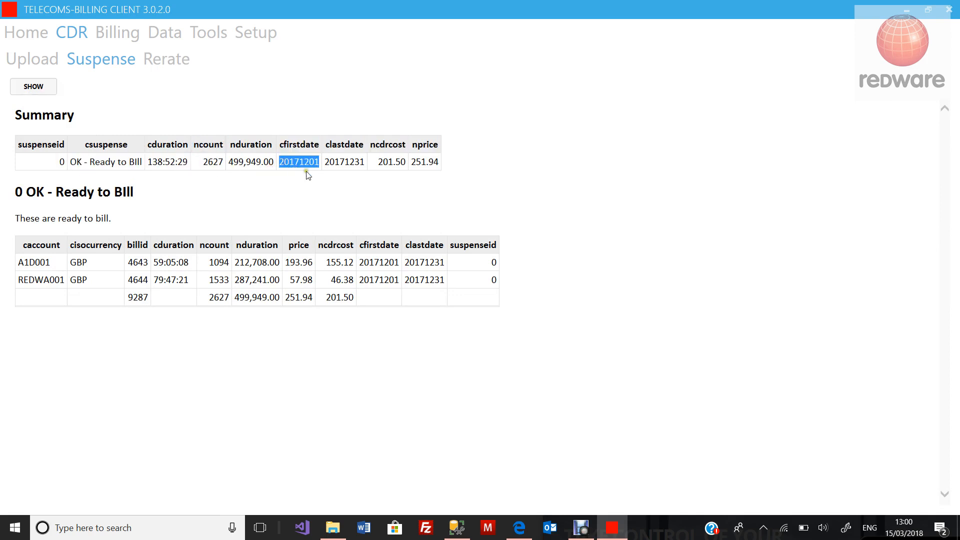
double_click(338, 161)
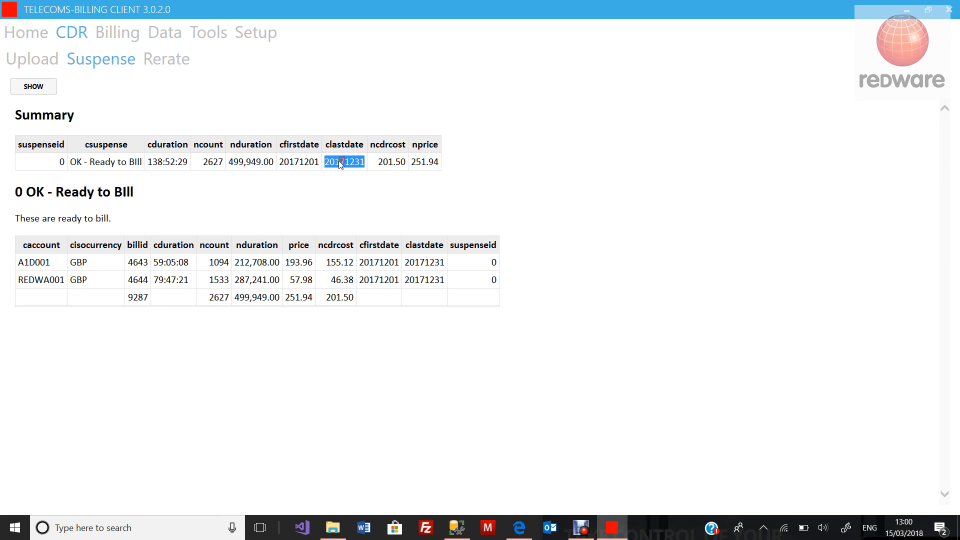
left_click(213, 161)
double_click(392, 162)
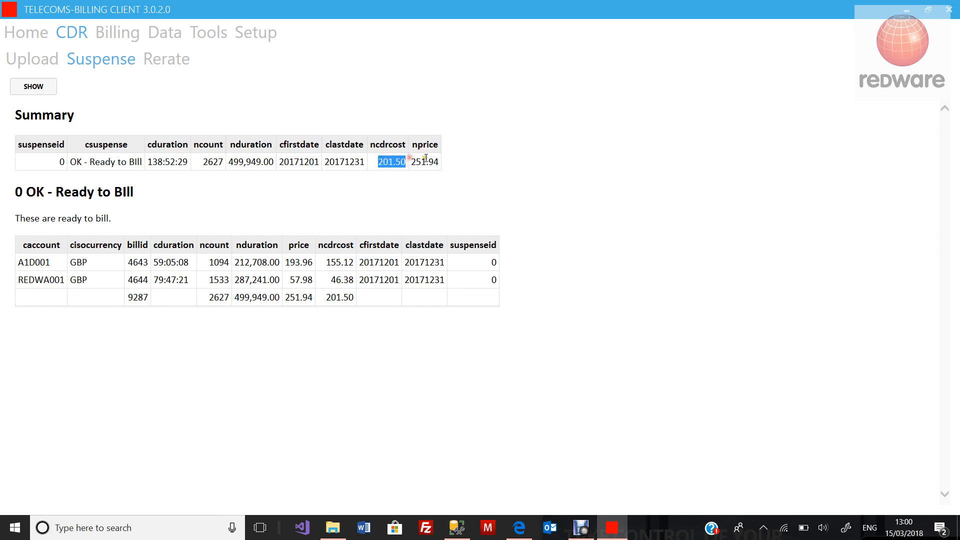
double_click(424, 162)
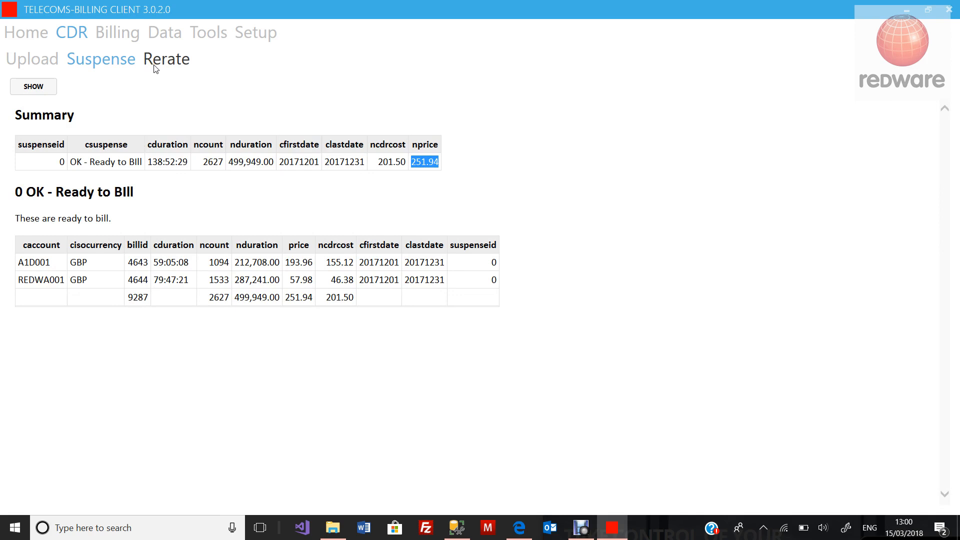
- For the new billing run, set the call details text to December 2017 and the invoice date to 15/01/2018
left_click(118, 33)
left_click_drag(111, 100, 12, 100)
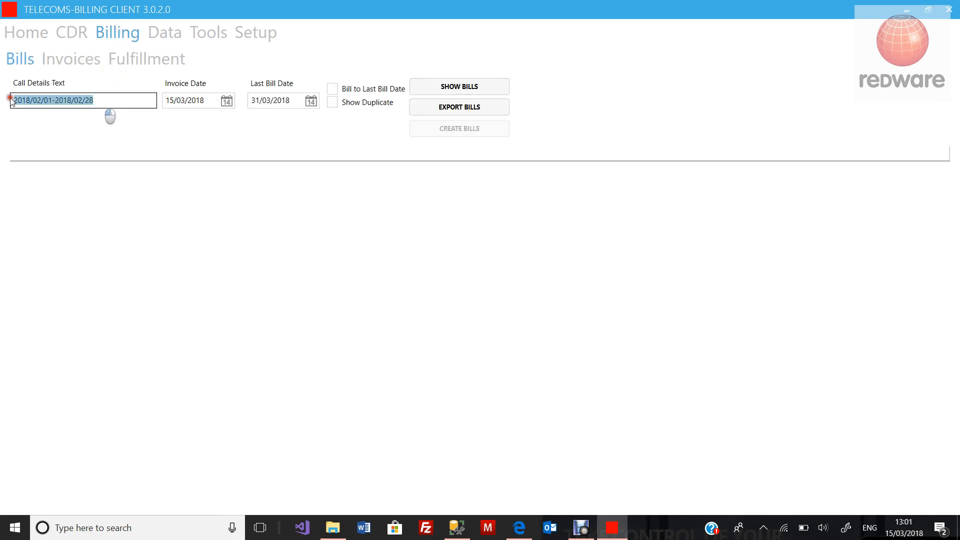
type("December 2017")
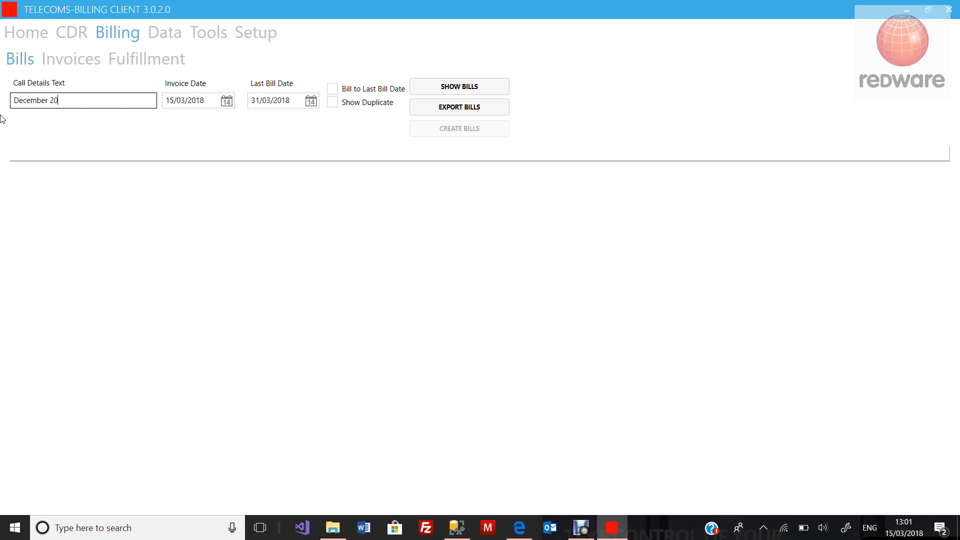
left_click(226, 101)
left_click(136, 120)
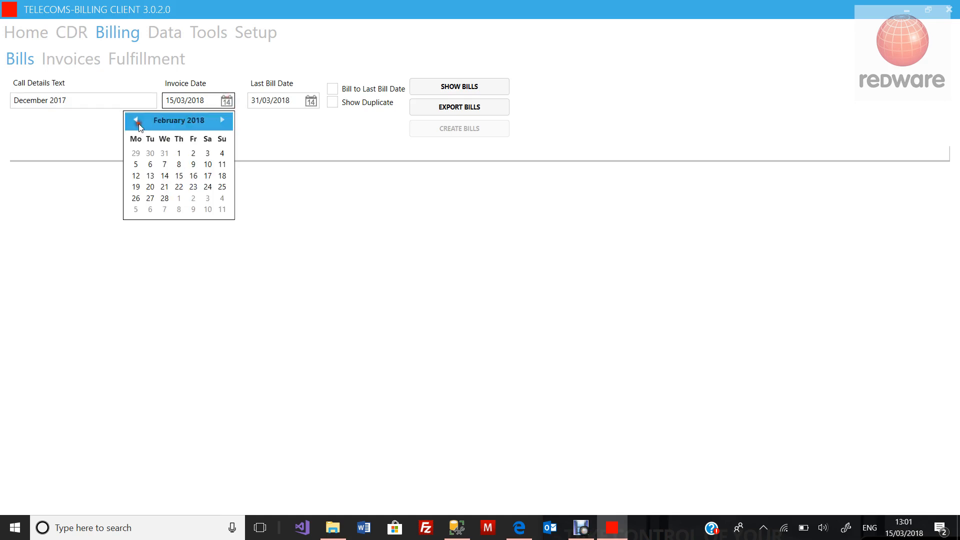
left_click(135, 120)
left_click(135, 187)
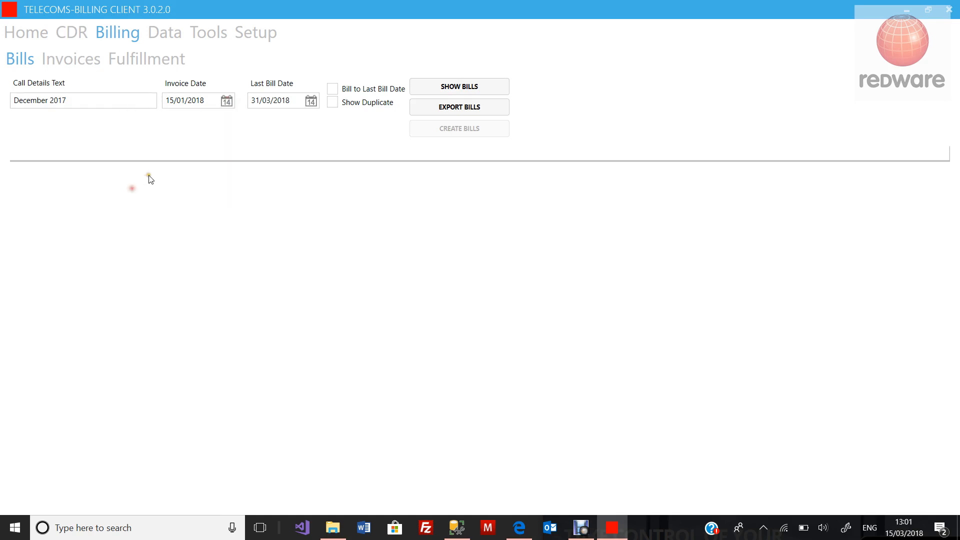
- Set the last bill date to 31/01/2018 and list the bill transactions
left_click(310, 101)
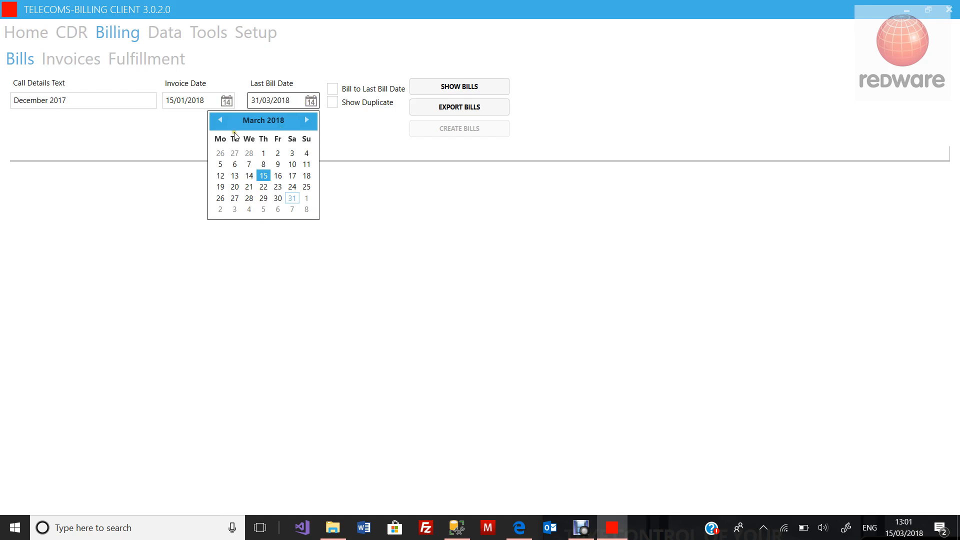
left_click(220, 121)
left_click(220, 121)
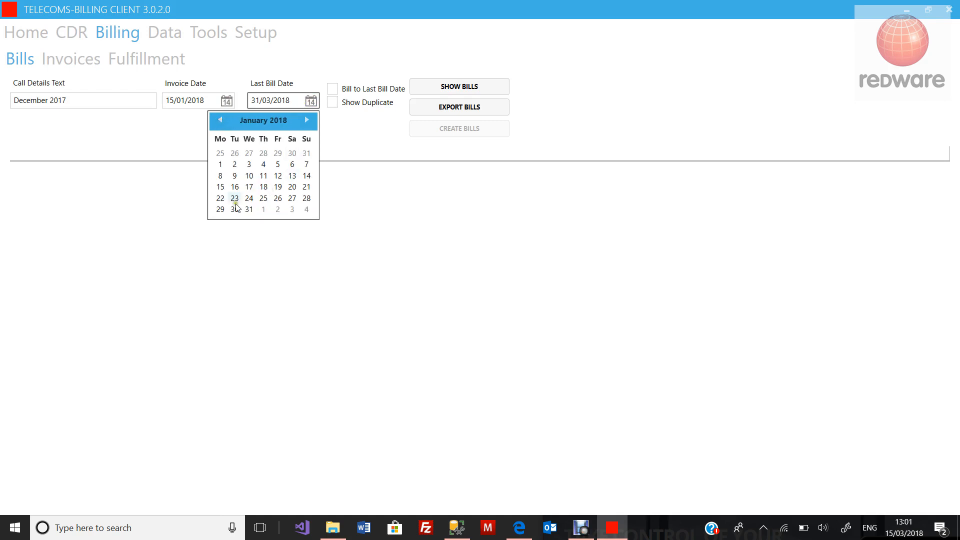
left_click(250, 209)
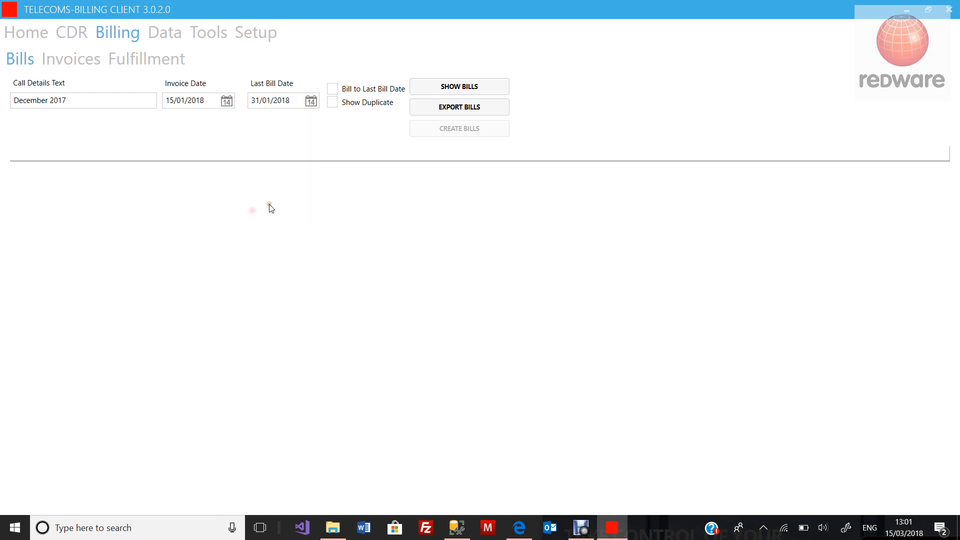
left_click(445, 88)
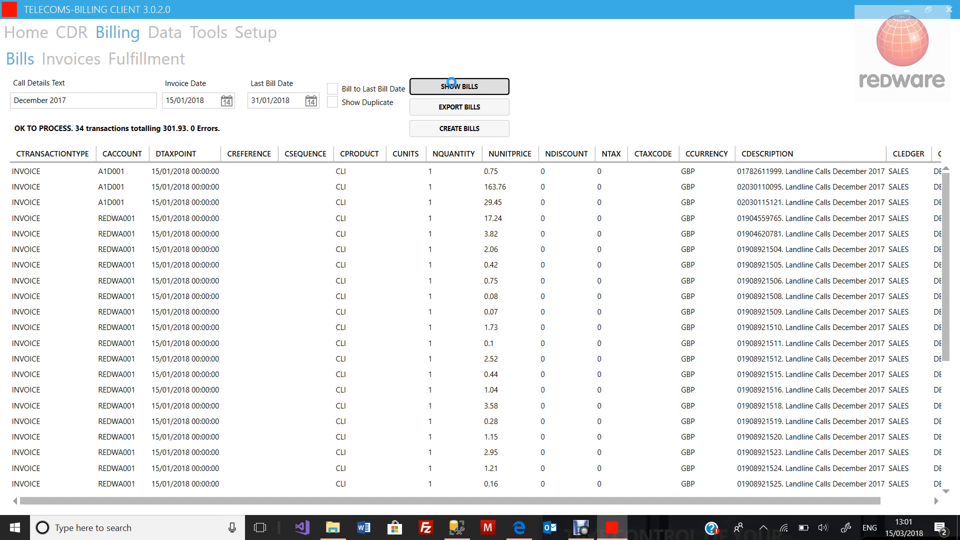
- Sort the bill transactions by product and examine the BROADBAND line's description and ledger columns
left_click(370, 155)
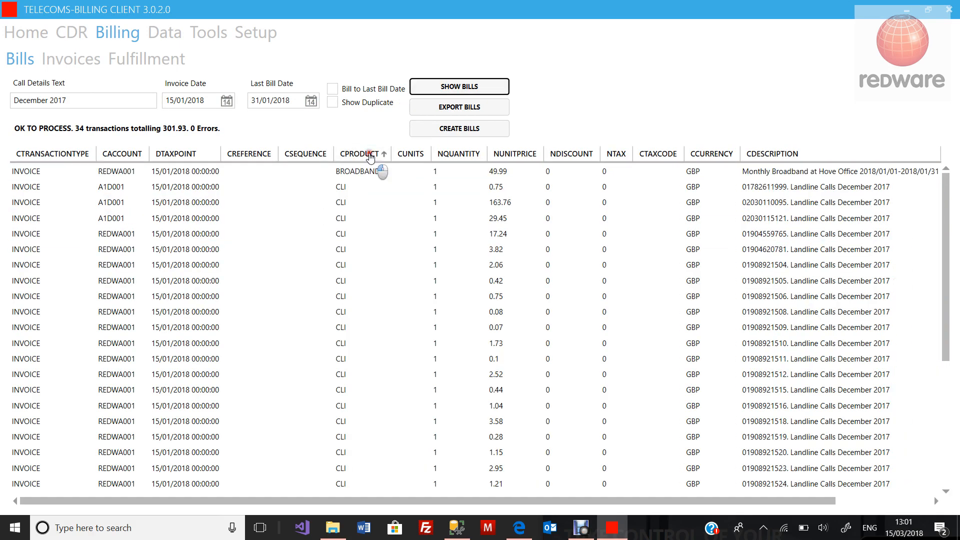
left_click(370, 155)
left_click(370, 155)
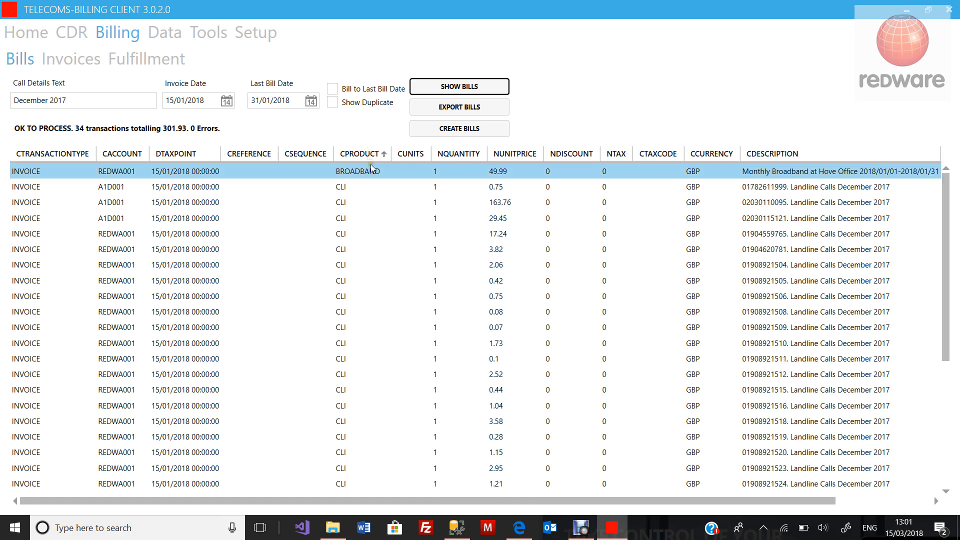
left_click(373, 173)
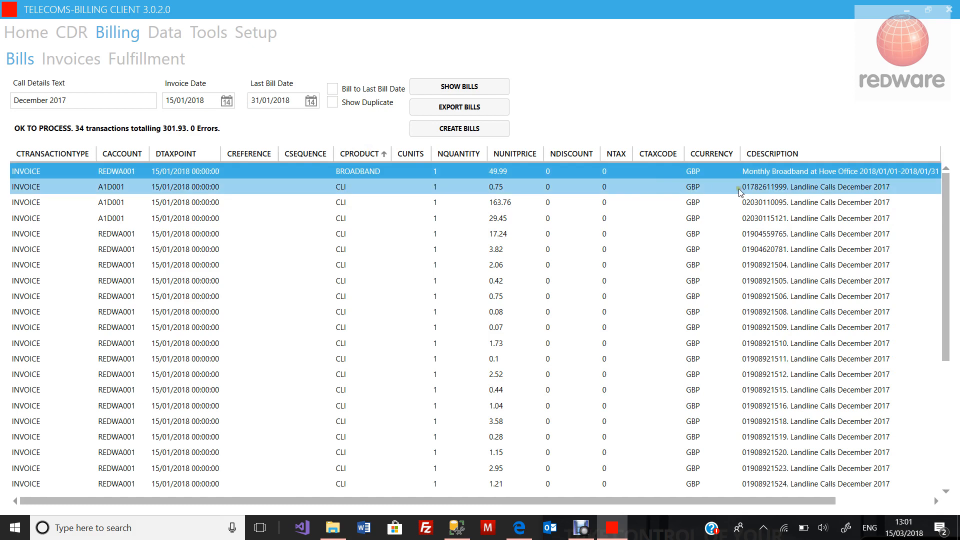
left_click_drag(732, 502, 810, 502)
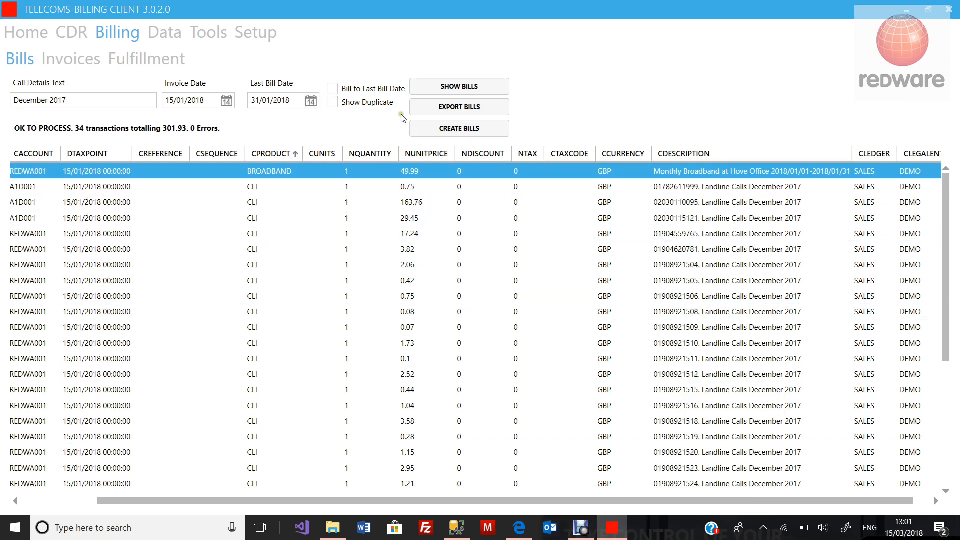
- Turn the Bill to Last Bill Date option on and back off
left_click(338, 90)
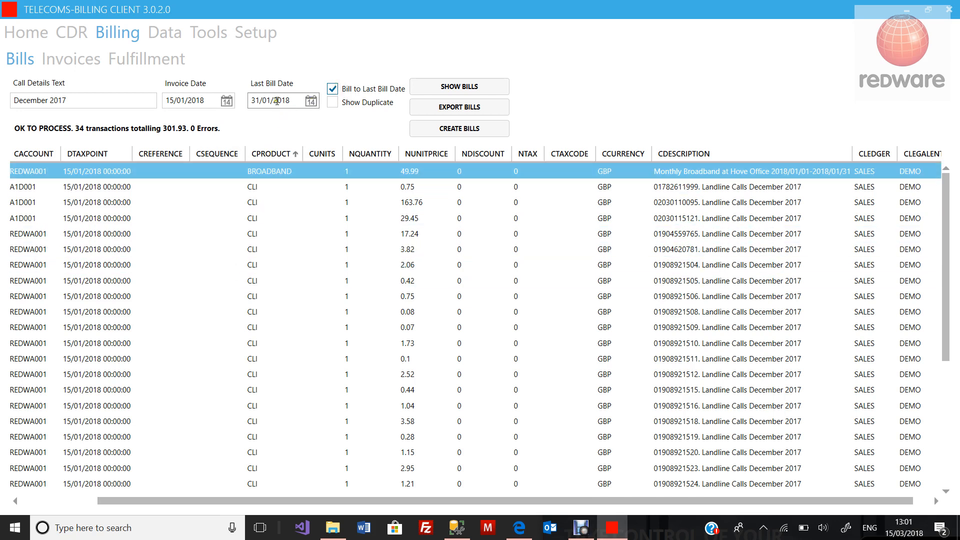
left_click(334, 89)
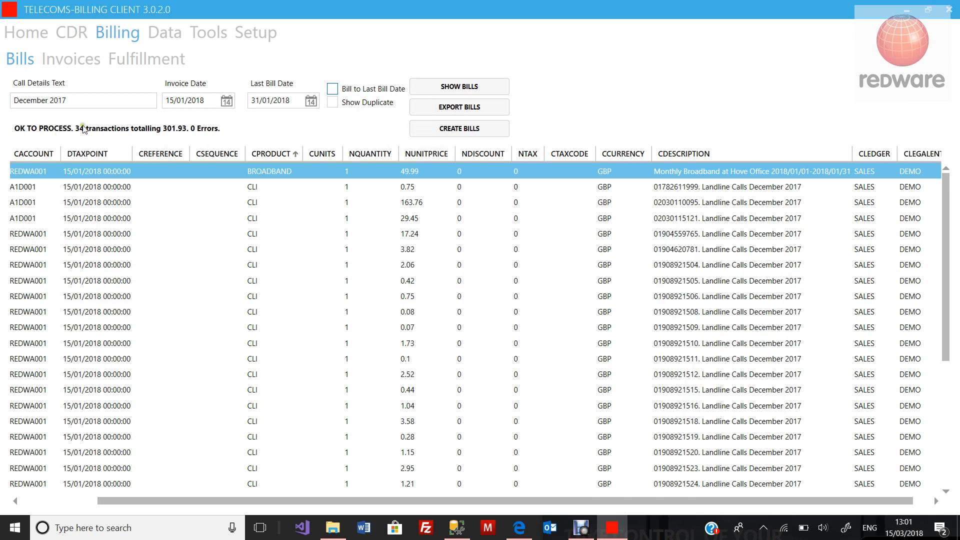
- Export the listed bill transactions to the output folder in Excel (.xlsx) format, keeping the suggested file name
left_click(445, 108)
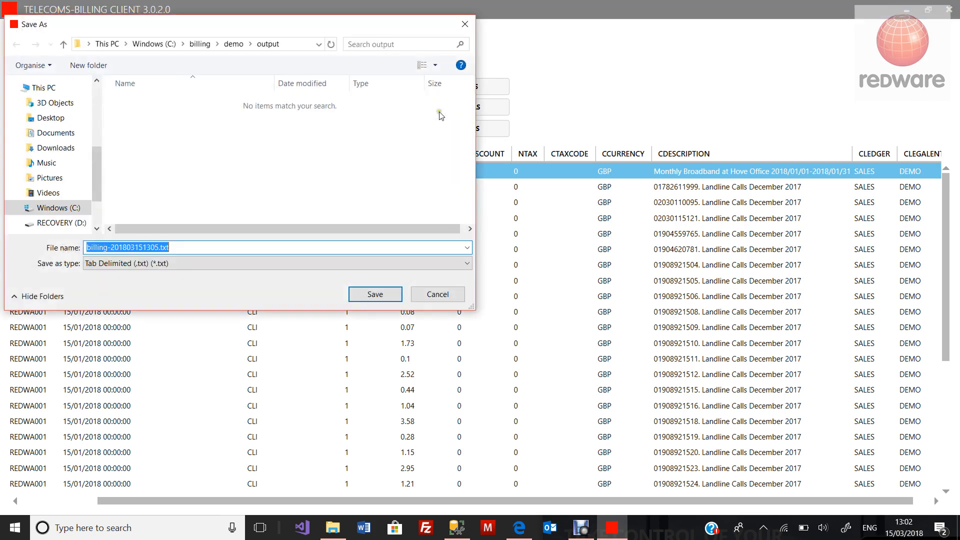
left_click(456, 265)
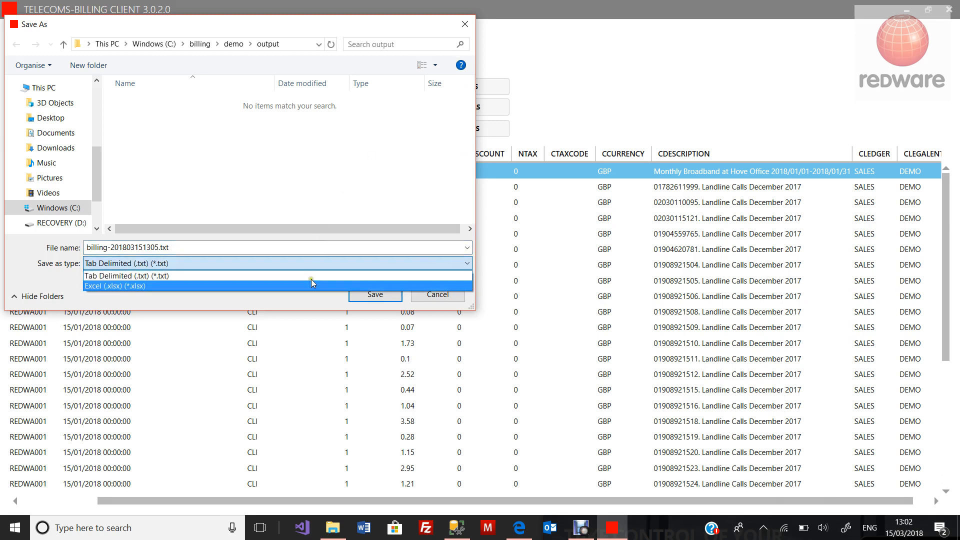
left_click(311, 286)
left_click(371, 298)
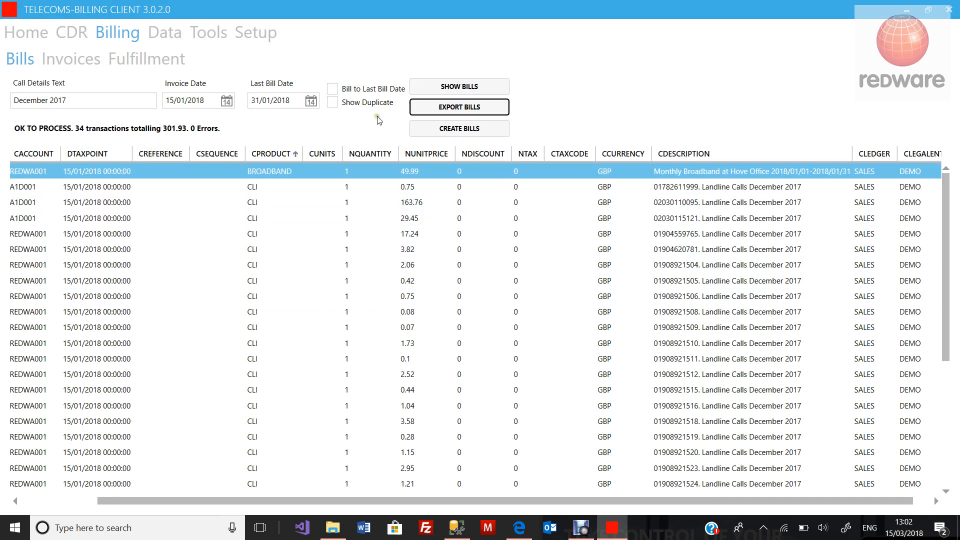
- Create the bills from all the listed transactions
left_click(458, 129)
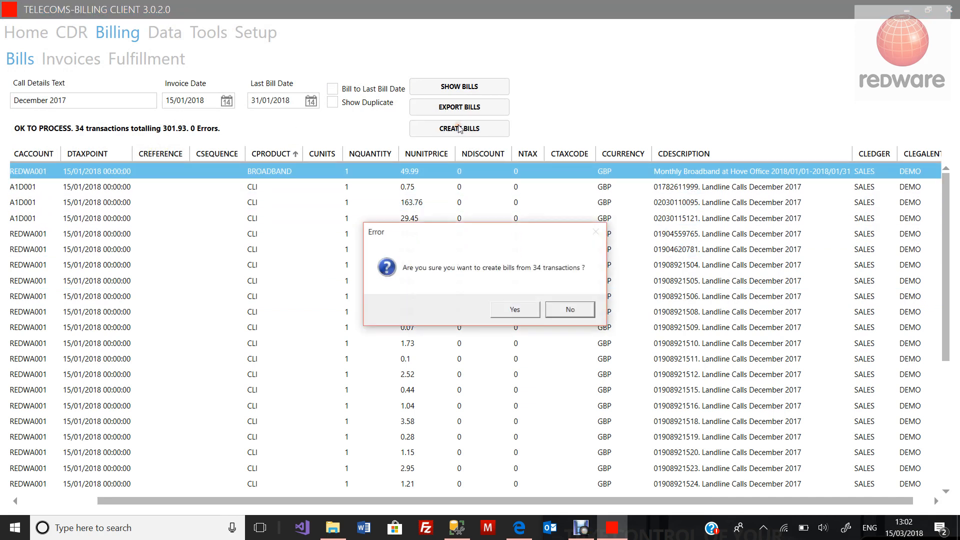
left_click(518, 312)
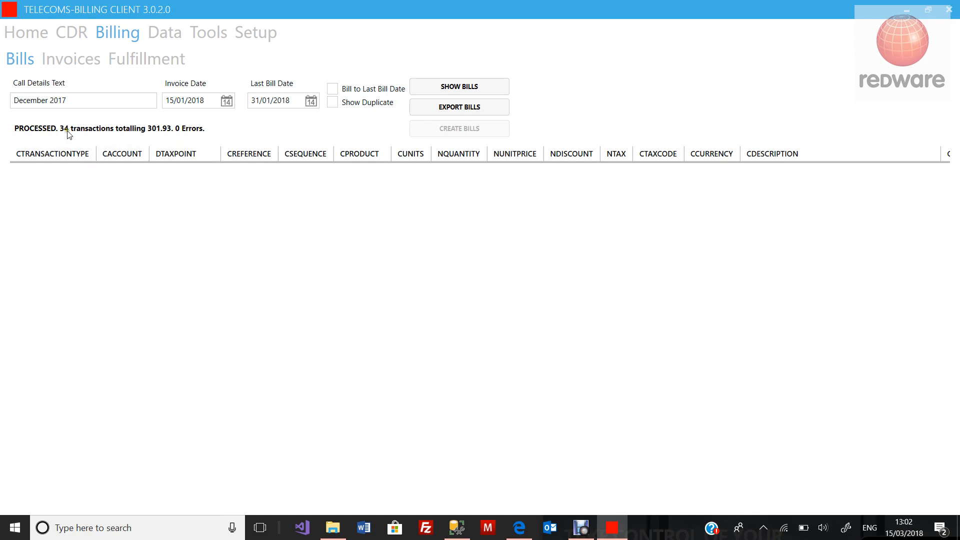
- List the pending invoice transactions, create the invoices in SAGE and check the processing log
left_click(87, 61)
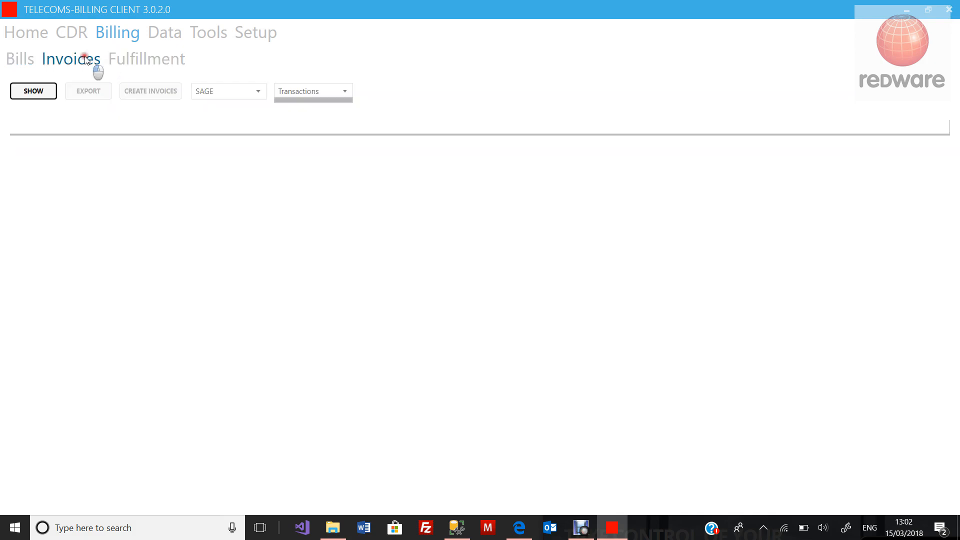
left_click(42, 97)
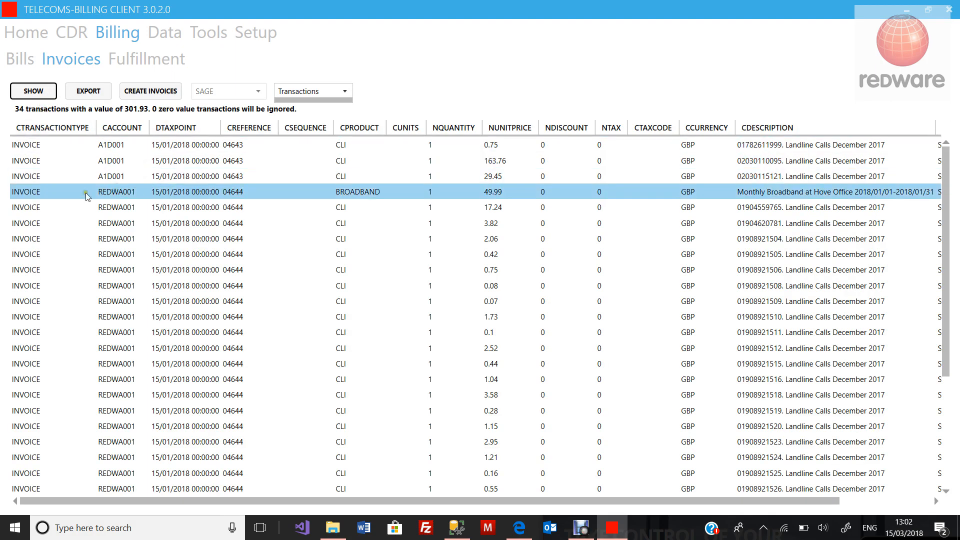
left_click(149, 91)
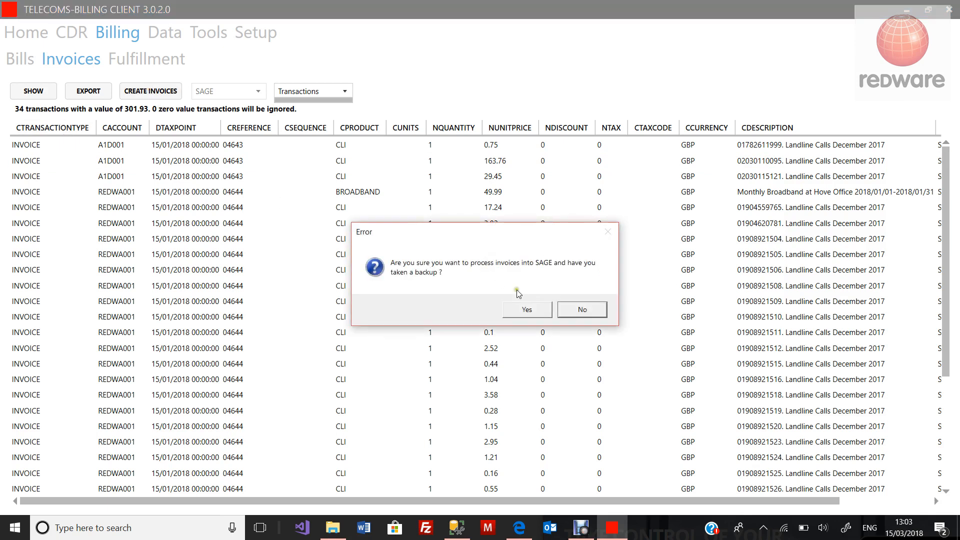
left_click(527, 311)
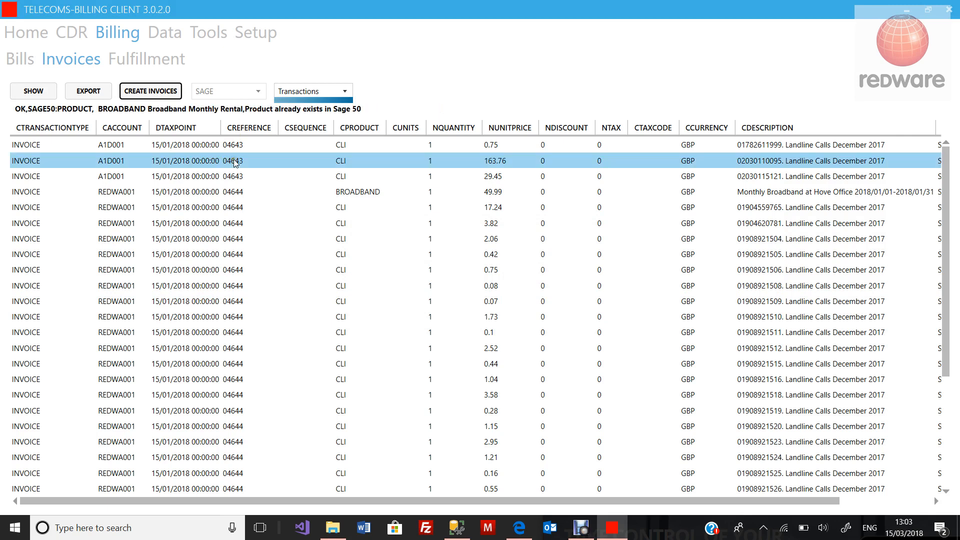
left_click(31, 34)
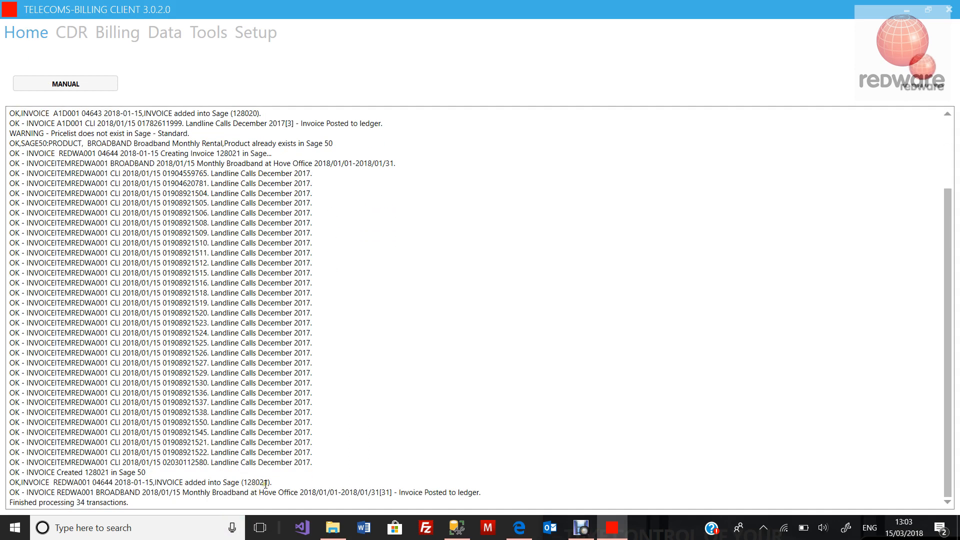
left_click(261, 483)
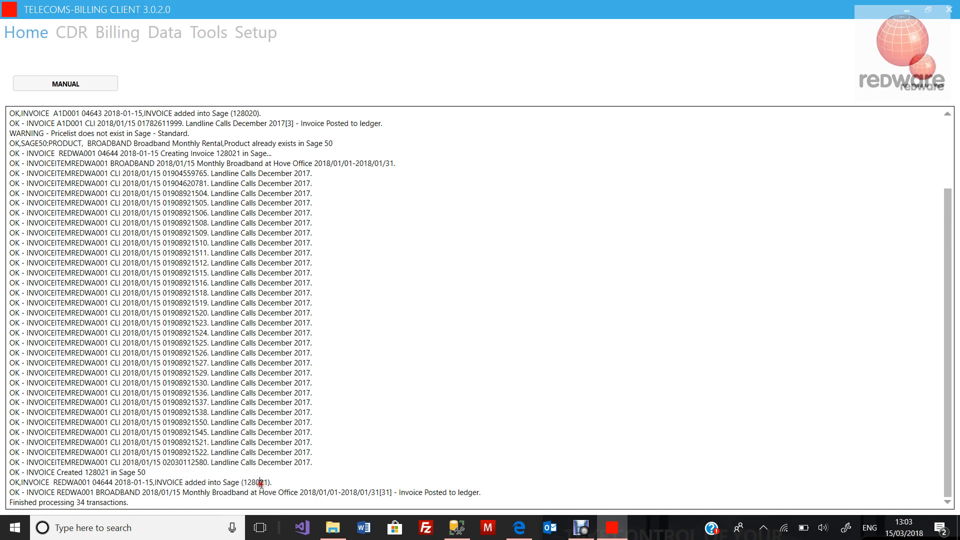
- List the bills awaiting fulfillment for the Download Bills and Summary process
left_click(124, 32)
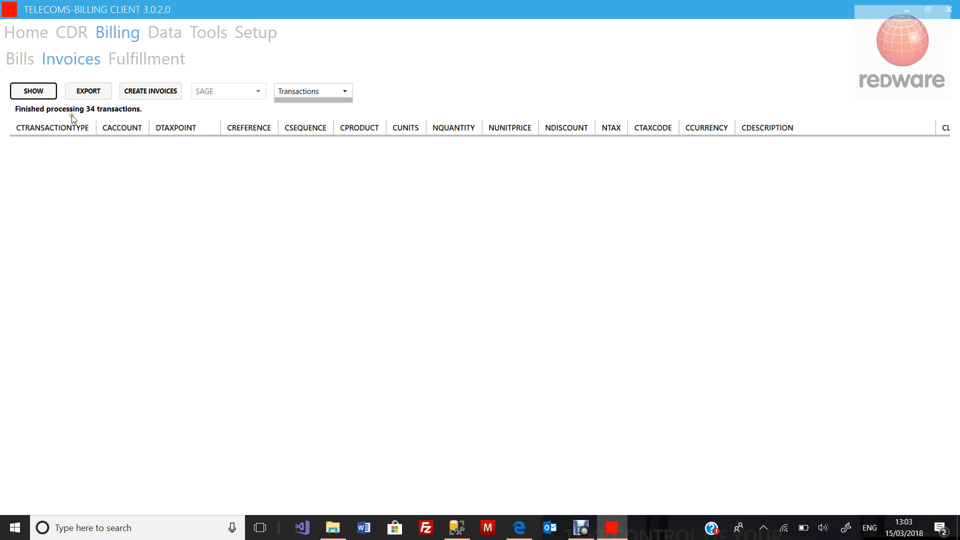
left_click(120, 60)
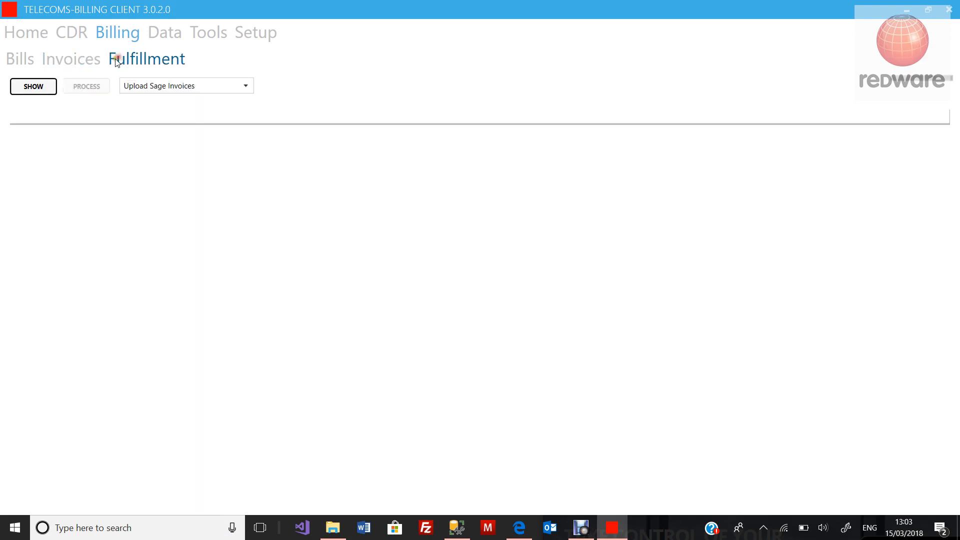
left_click(149, 84)
left_click(148, 81)
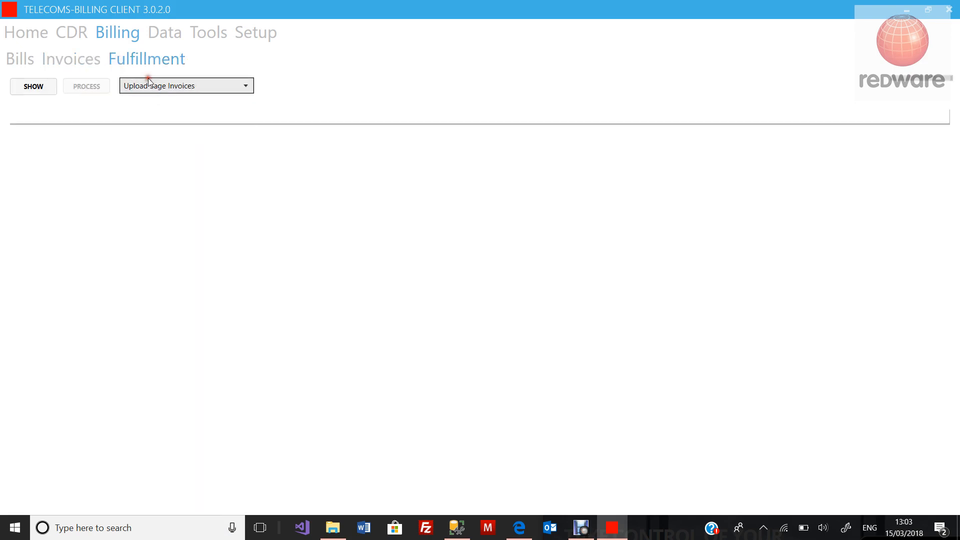
left_click(149, 79)
left_click(145, 116)
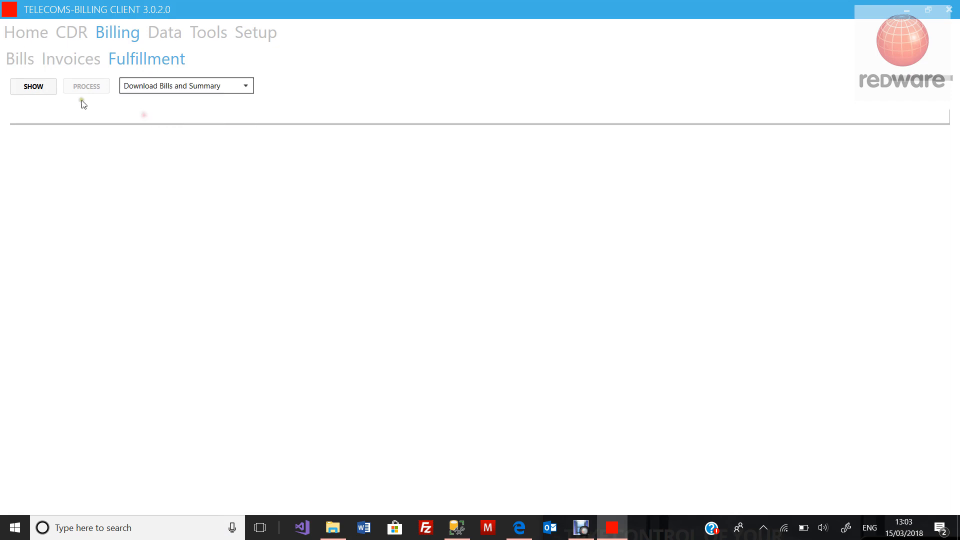
left_click(35, 93)
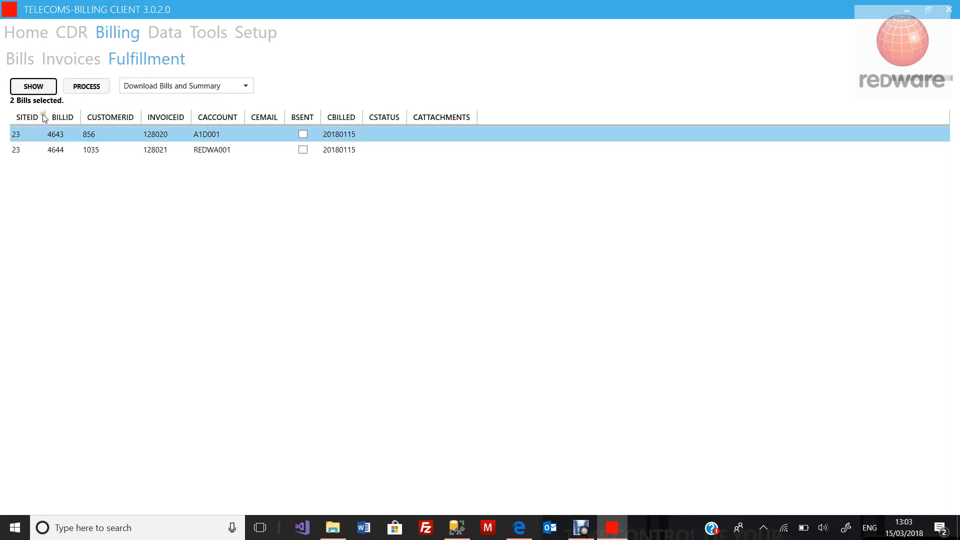
- Process the download for both listed bills, 4643 and 4644, and confirm it
left_click_drag(52, 134, 57, 153)
left_click(87, 93)
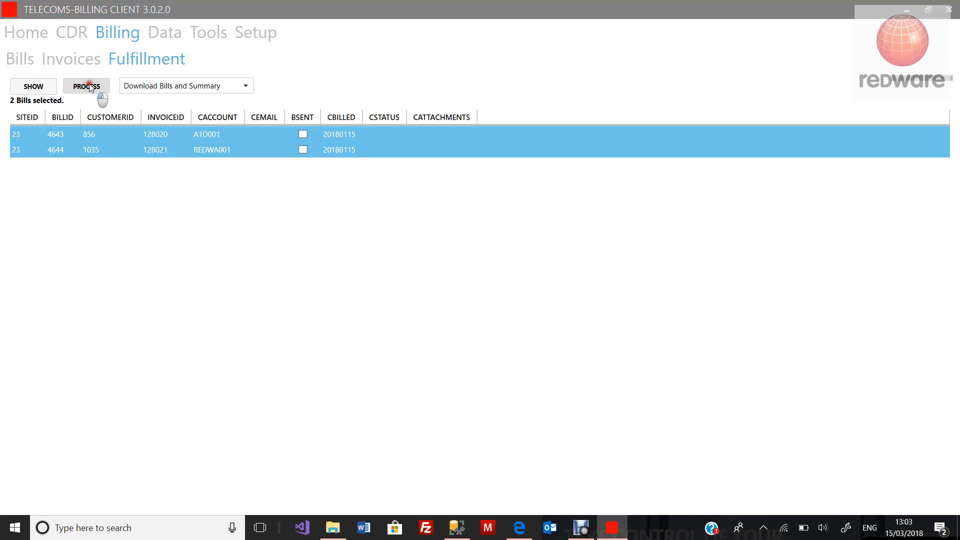
left_click(470, 311)
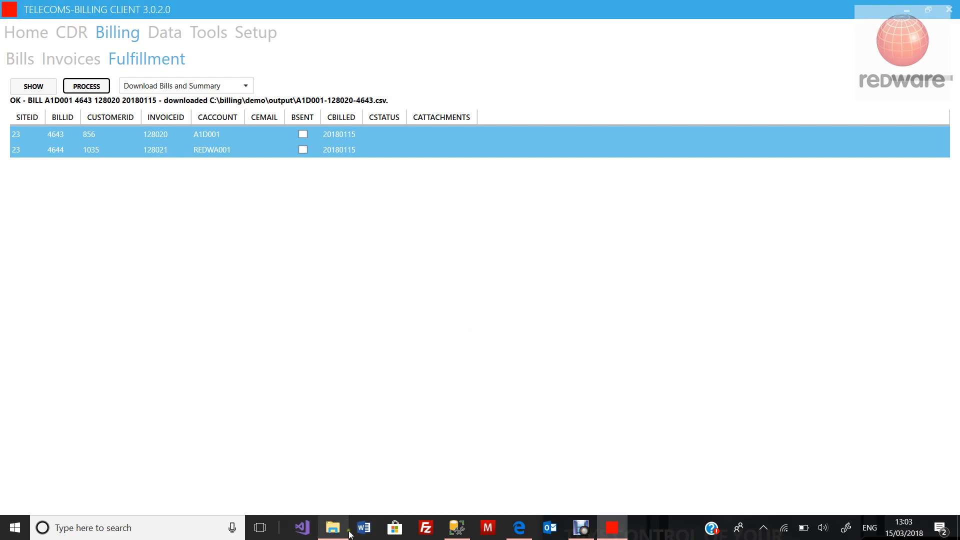
- Bring the C:\billing\demo\output folder window into view and examine the downloaded bill files
mouse_move(338, 534)
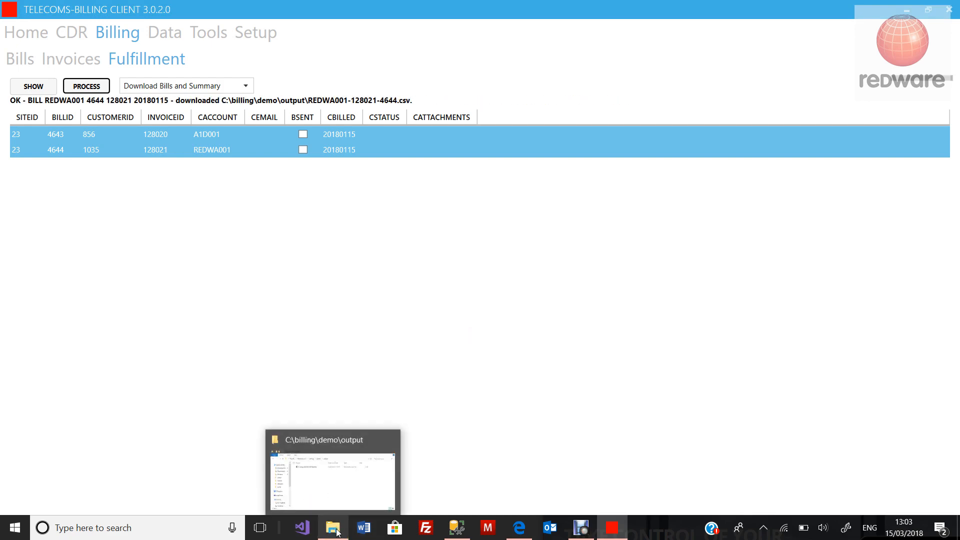
left_click(338, 533)
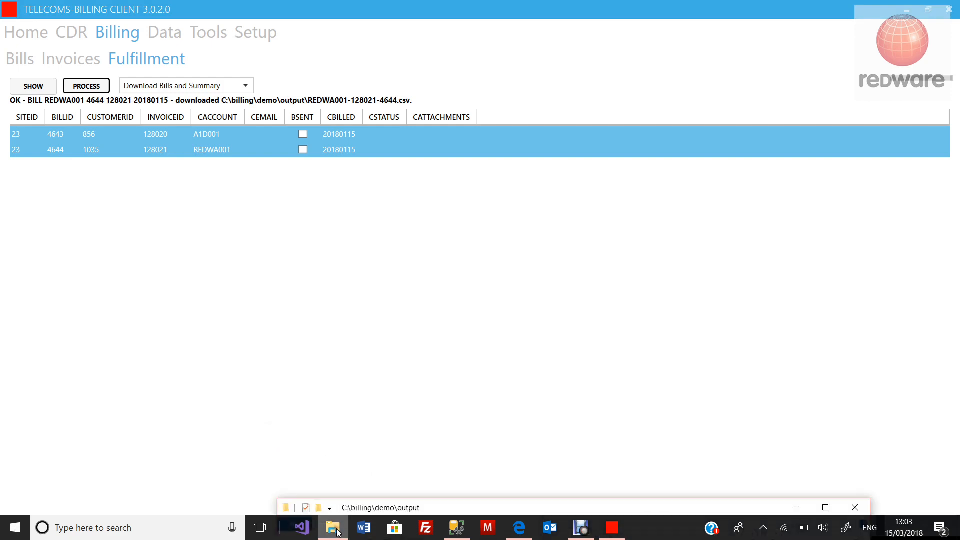
left_click_drag(438, 508, 434, 212)
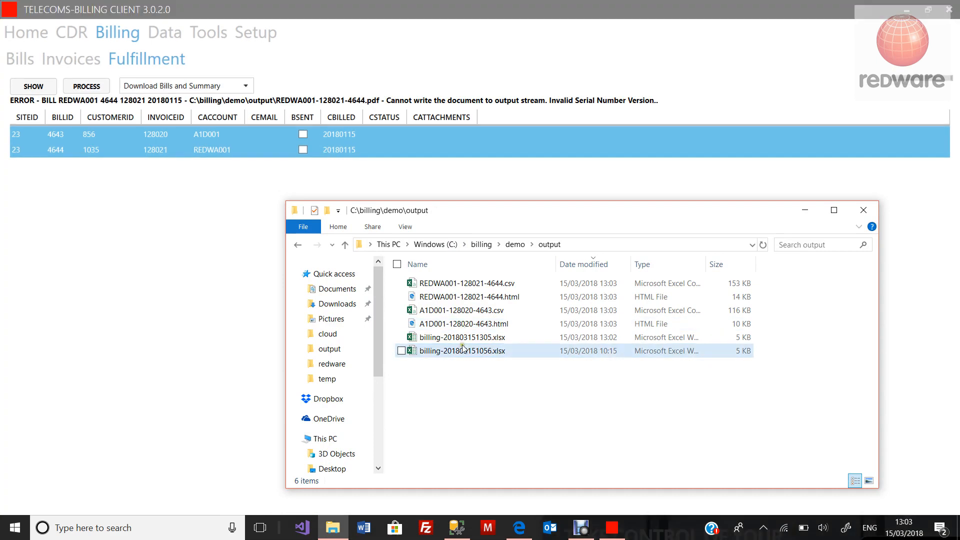
left_click(462, 350)
left_click(464, 340)
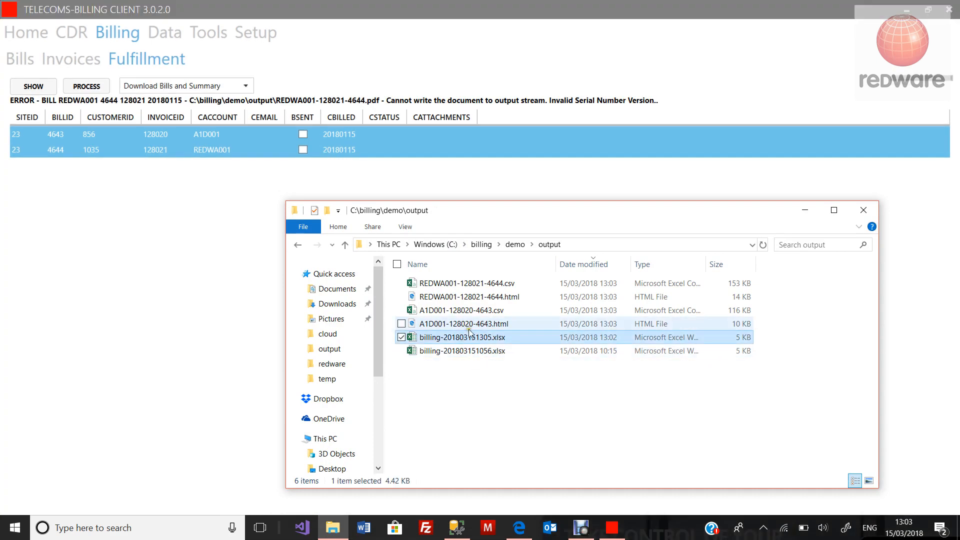
left_click_drag(557, 220, 526, 74)
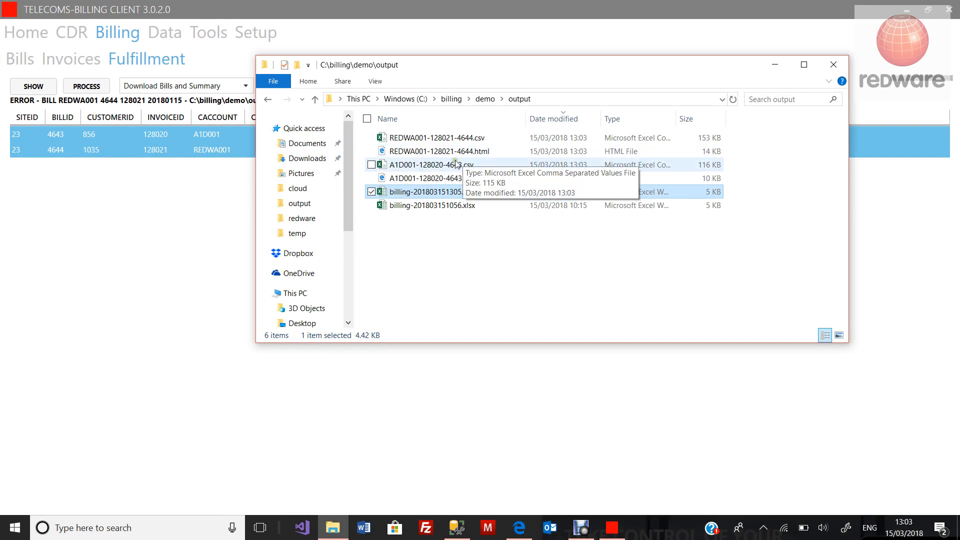
- Inspect the call records in REDWA001-128021-4644.csv in Excel and as plain text in Notepad, closing each view
left_click(461, 139)
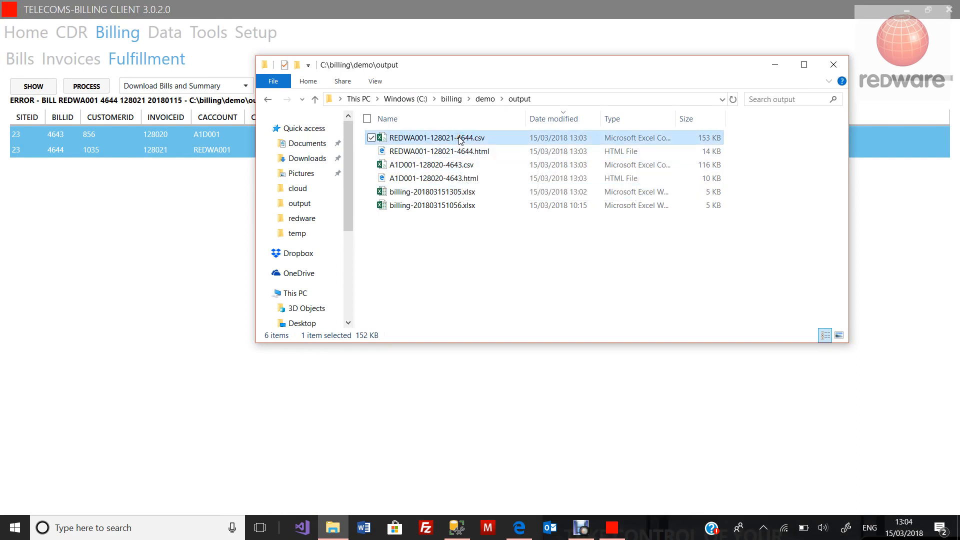
double_click(461, 139)
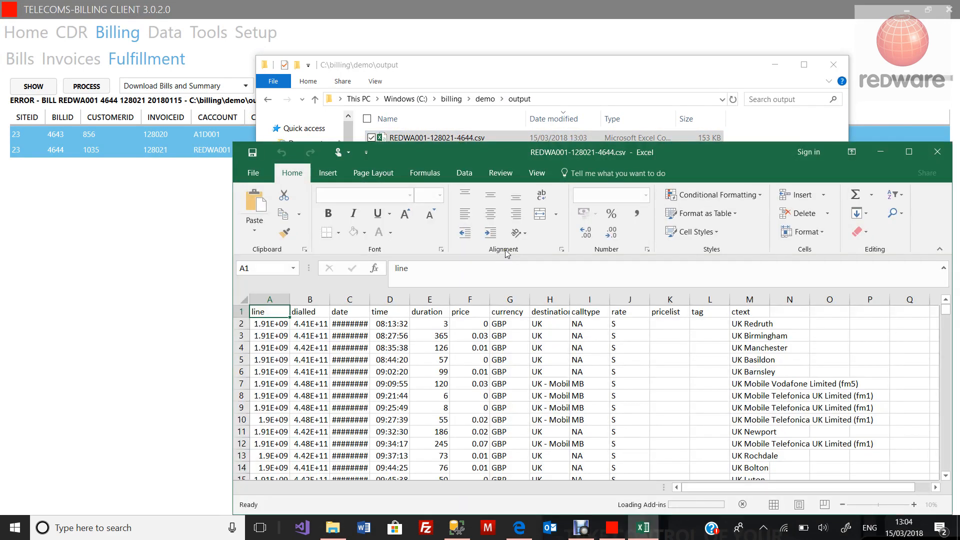
left_click(932, 145)
right_click(445, 140)
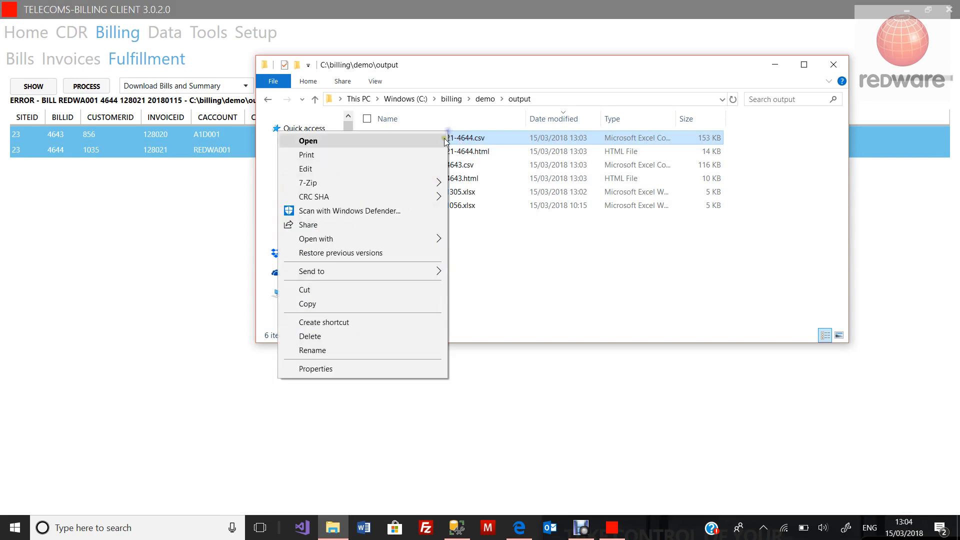
left_click(403, 169)
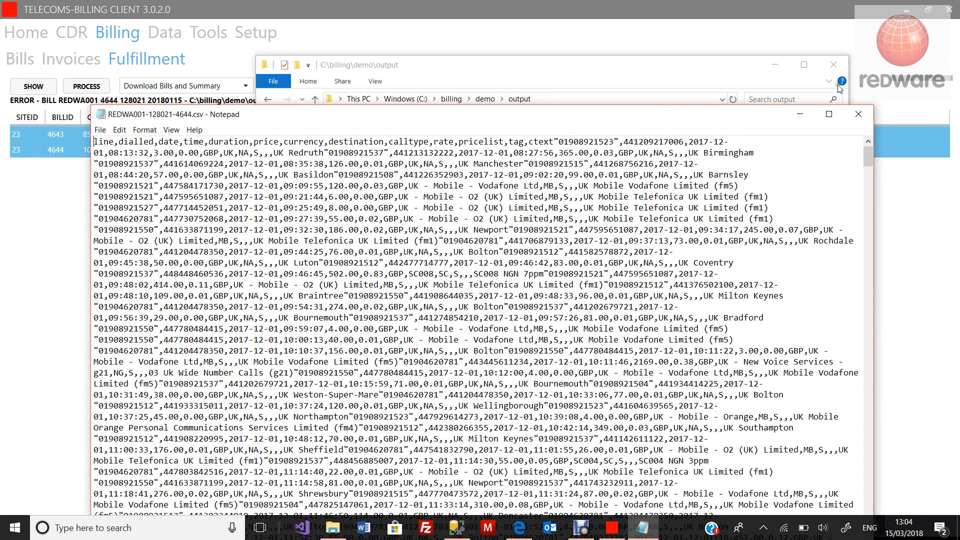
left_click(859, 114)
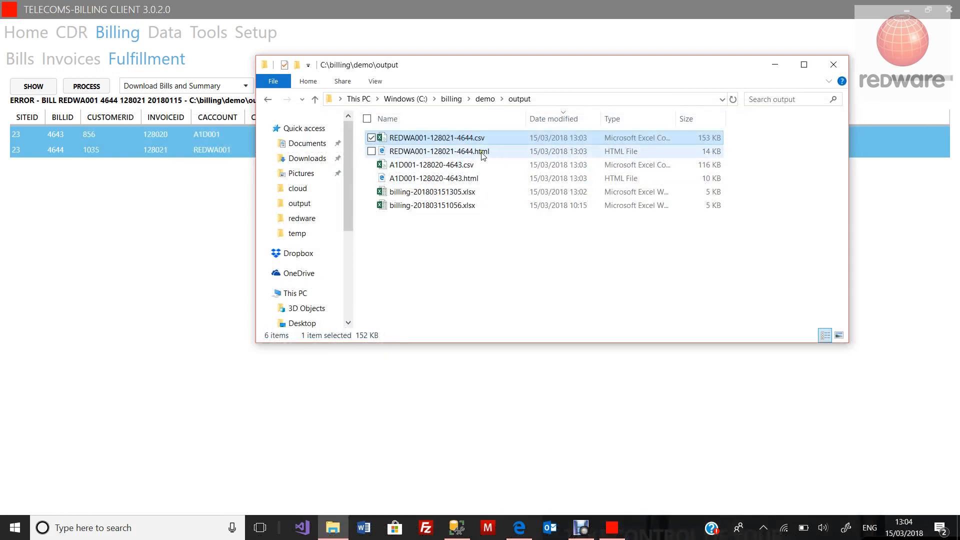
- Review the invoice items, gross amount, services and destinations in REDWA001-128021-4644.html in a maximized browser window, and close it
left_click(478, 152)
double_click(477, 152)
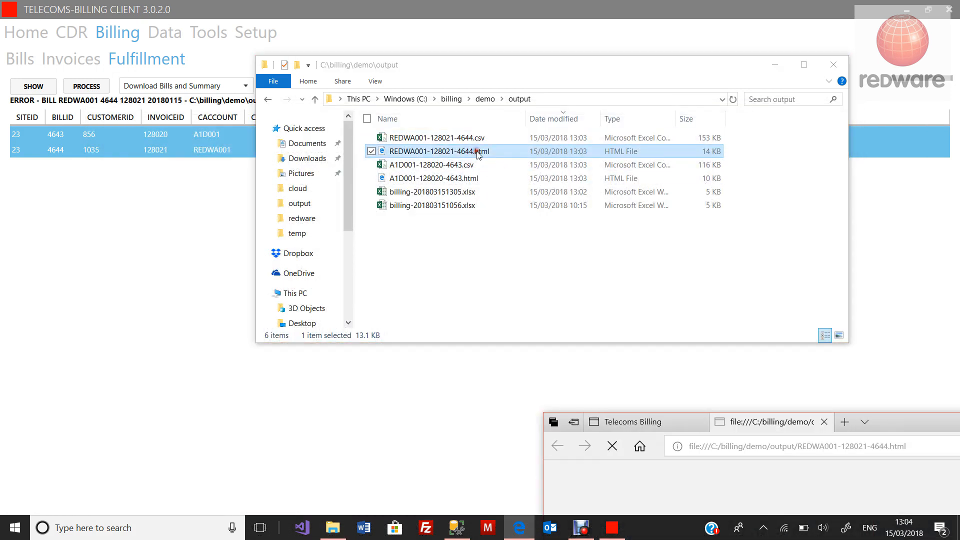
double_click(921, 422)
scroll(390, 227, "down", 2)
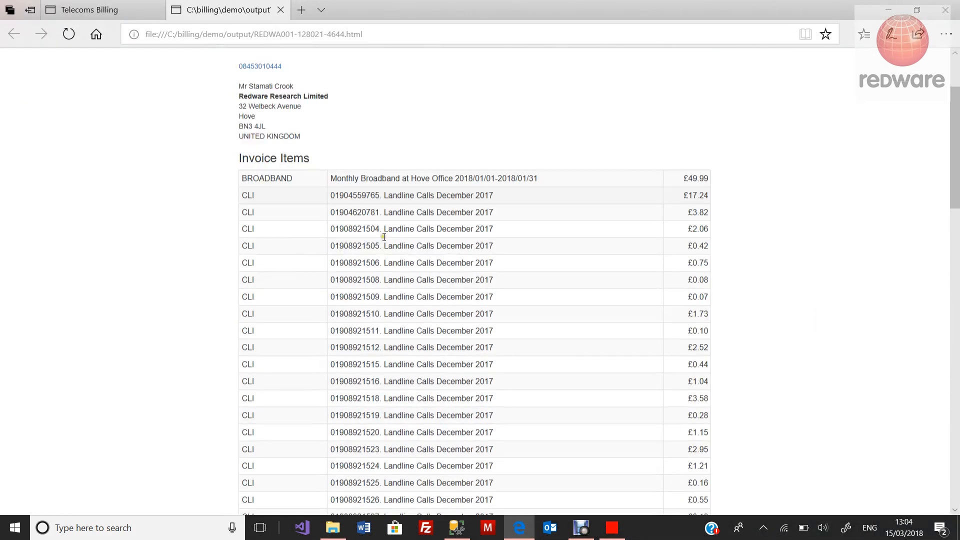
scroll(364, 233, "up", 2)
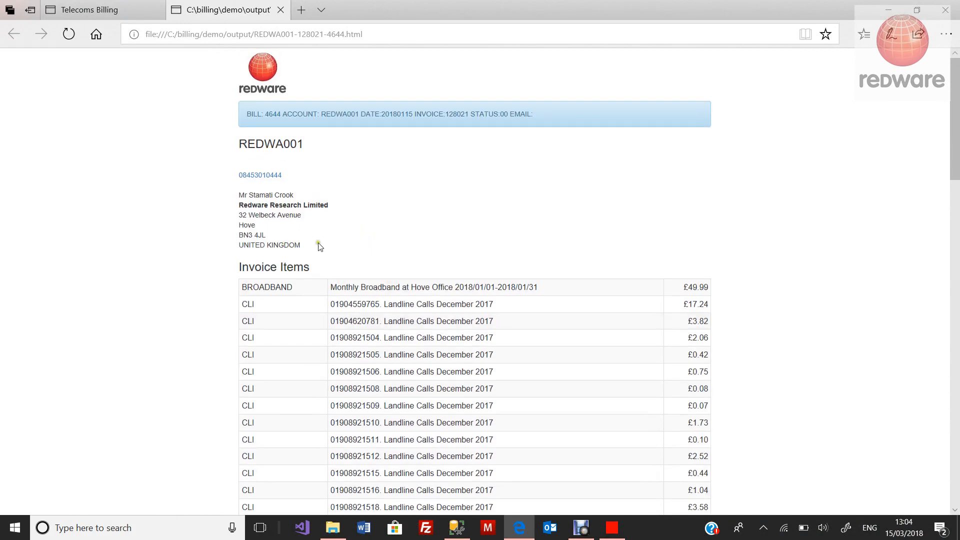
scroll(320, 246, "down", 4)
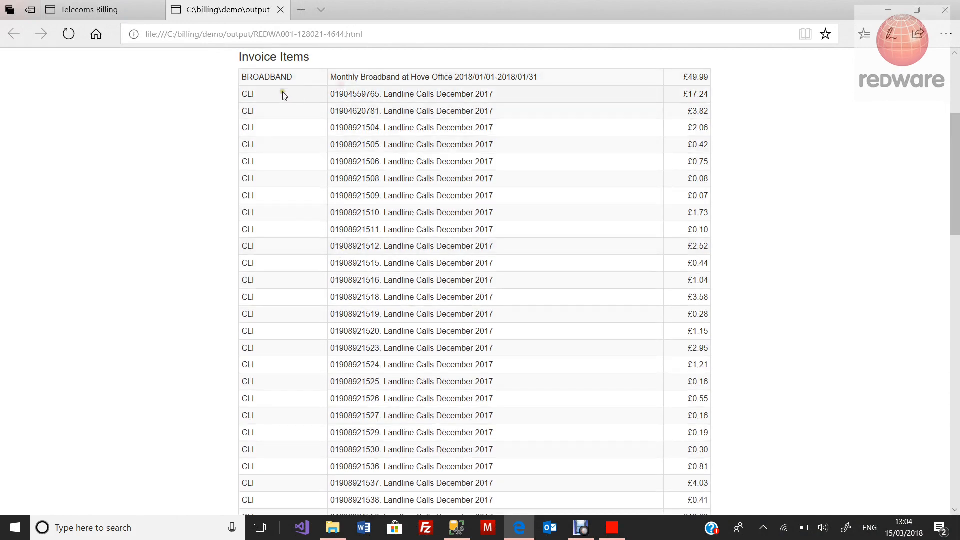
scroll(380, 210, "down", 8)
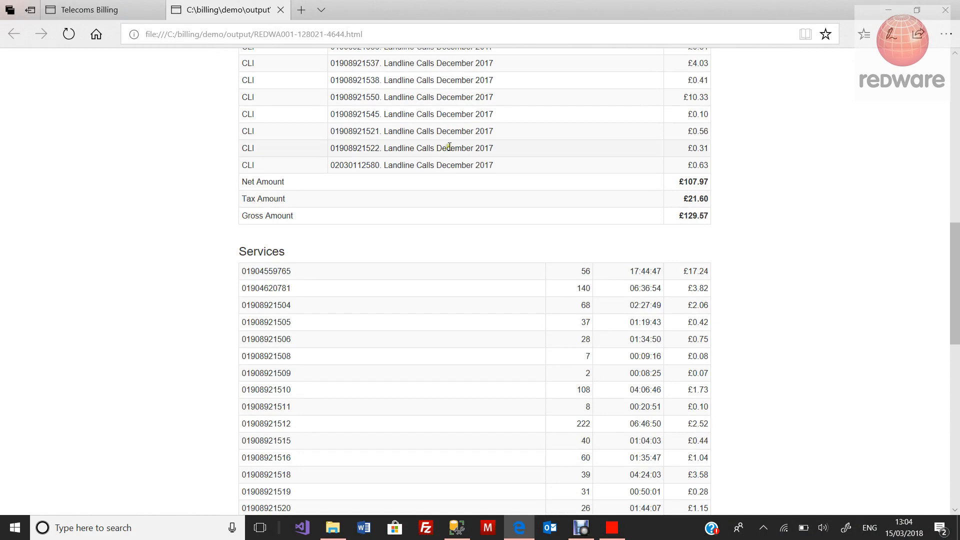
double_click(696, 216)
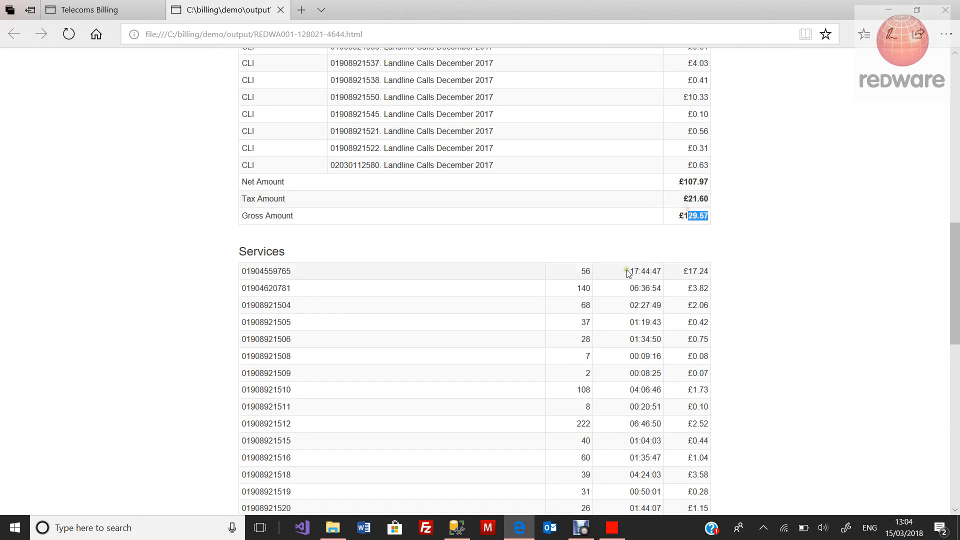
scroll(628, 271, "down", 4)
scroll(521, 105, "down", 8)
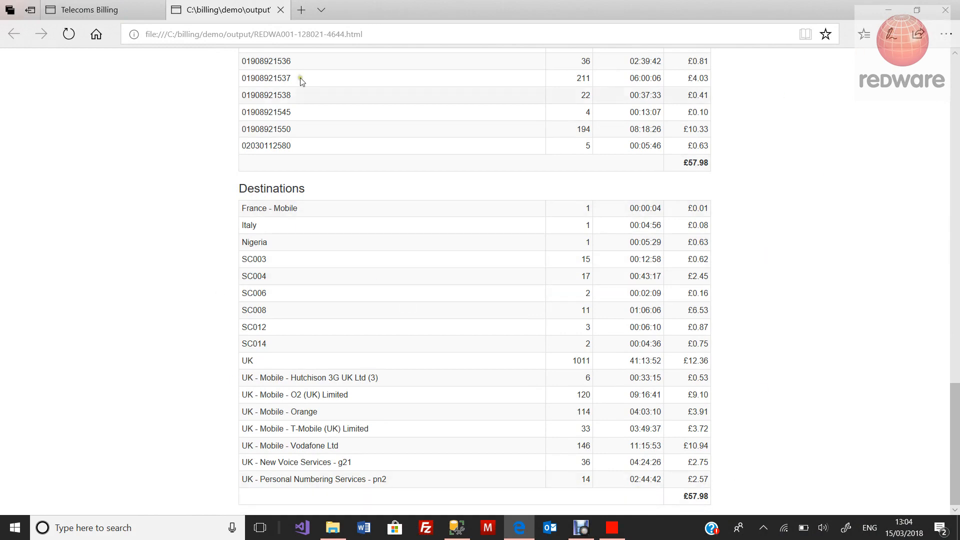
left_click(945, 11)
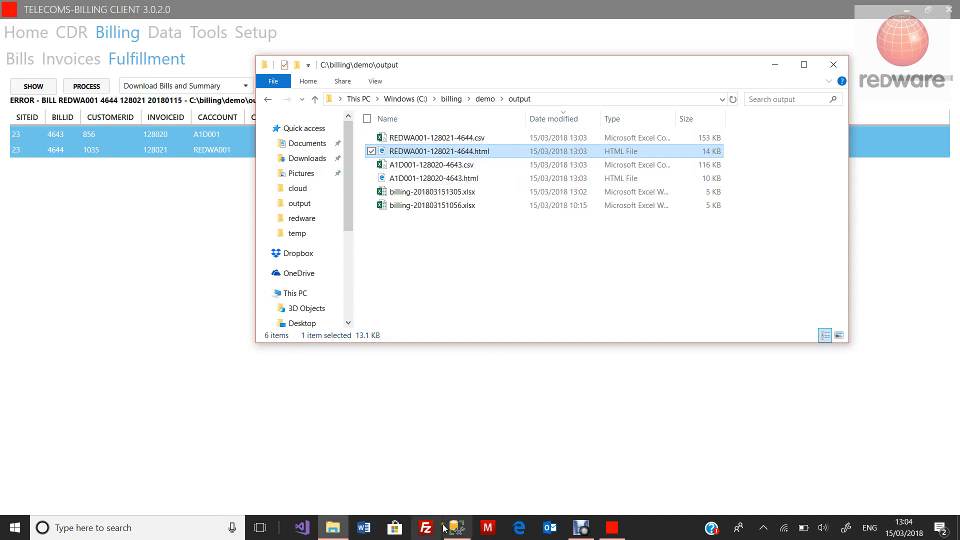
left_click(189, 534)
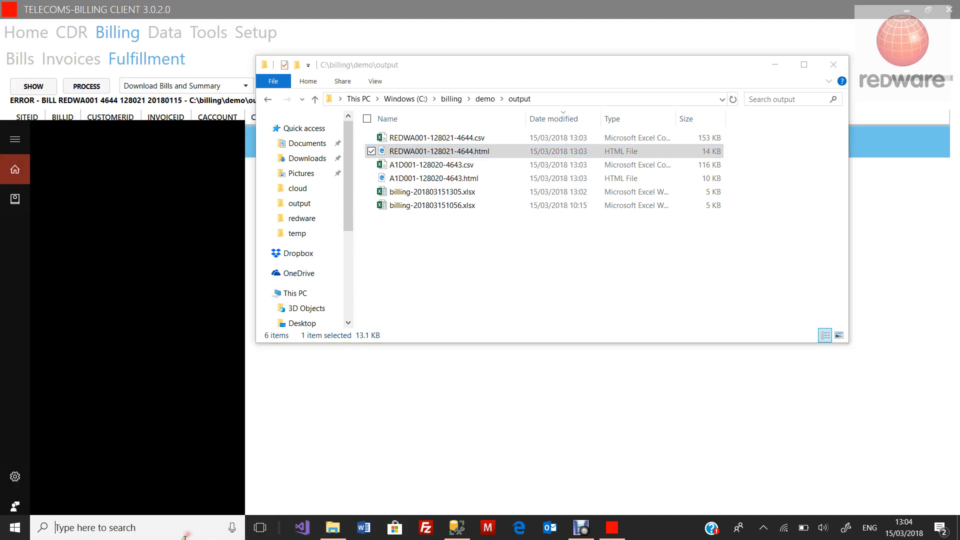
type("sage")
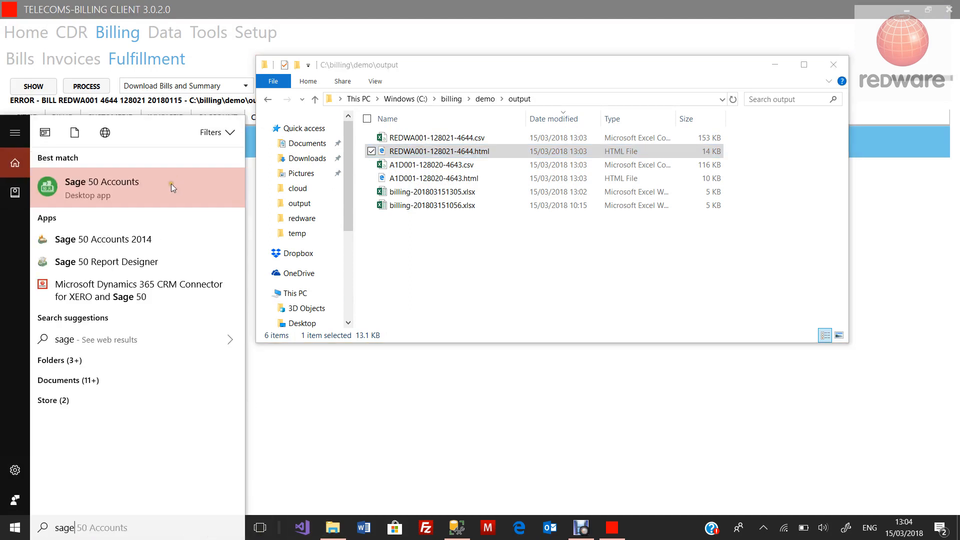
left_click(163, 189)
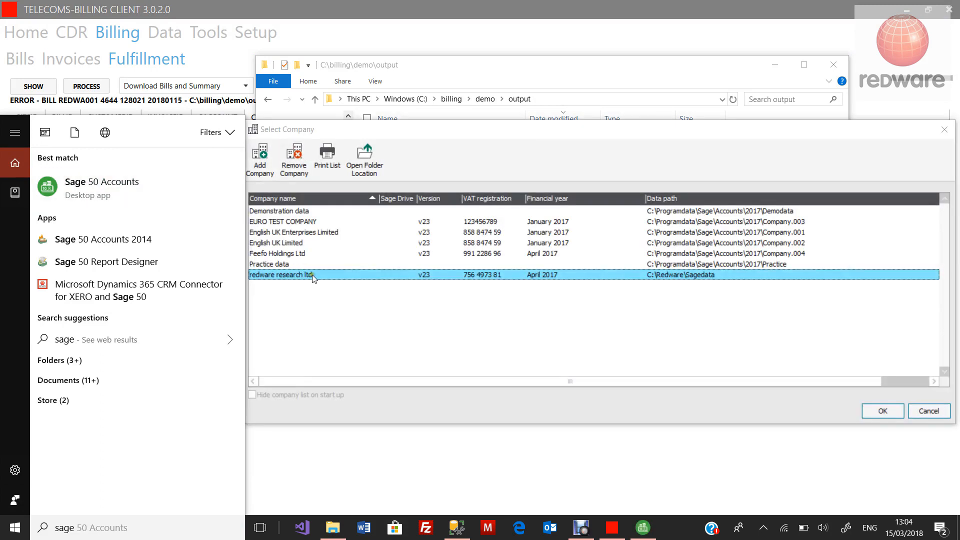
double_click(312, 274)
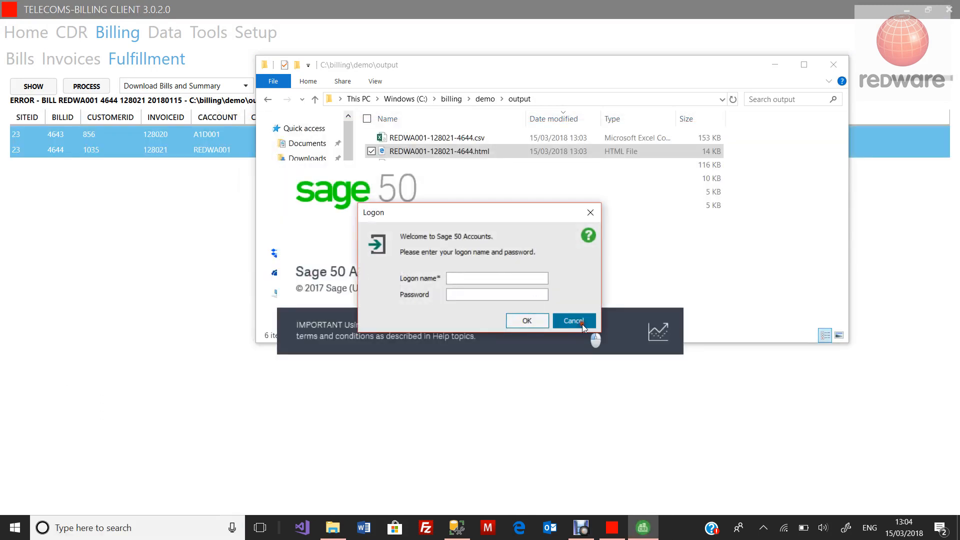
left_click(574, 321)
- Log on to the Demonstration data company in Sage 50 Accounts as manager and open the invoices and credits list
left_click(80, 535)
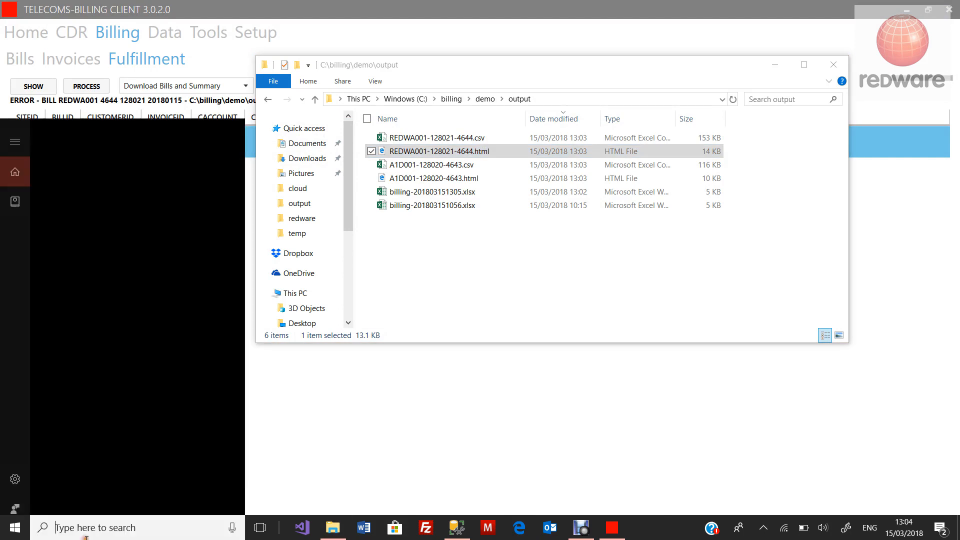
type("sage")
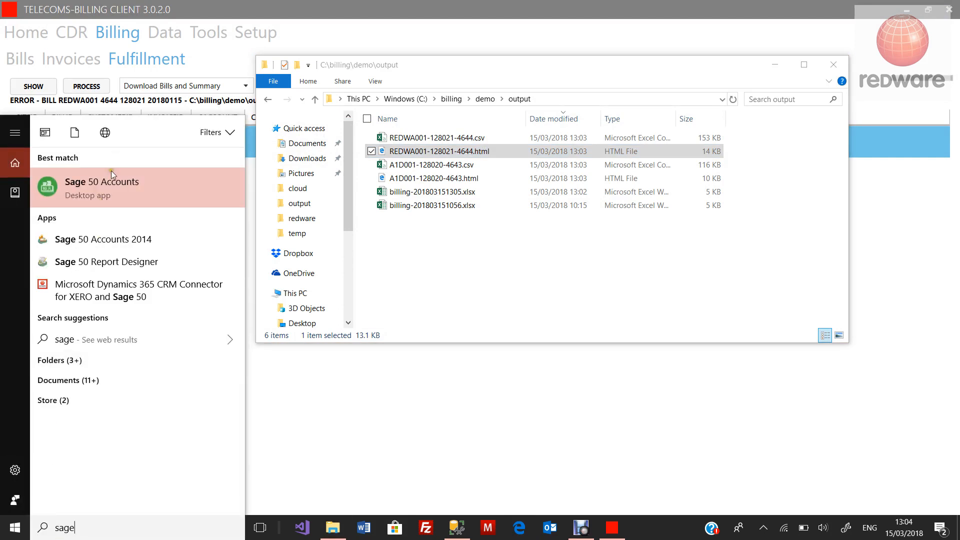
left_click(107, 182)
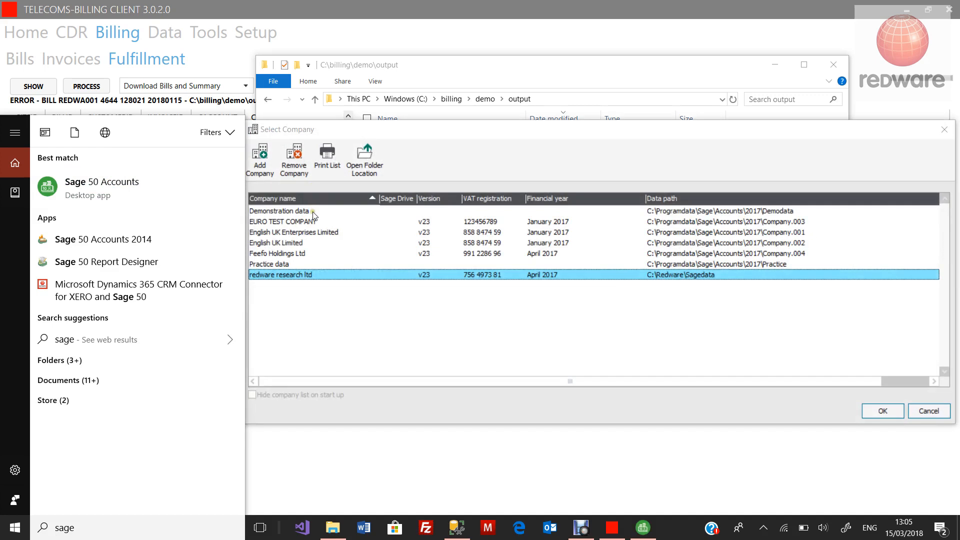
key("Return")
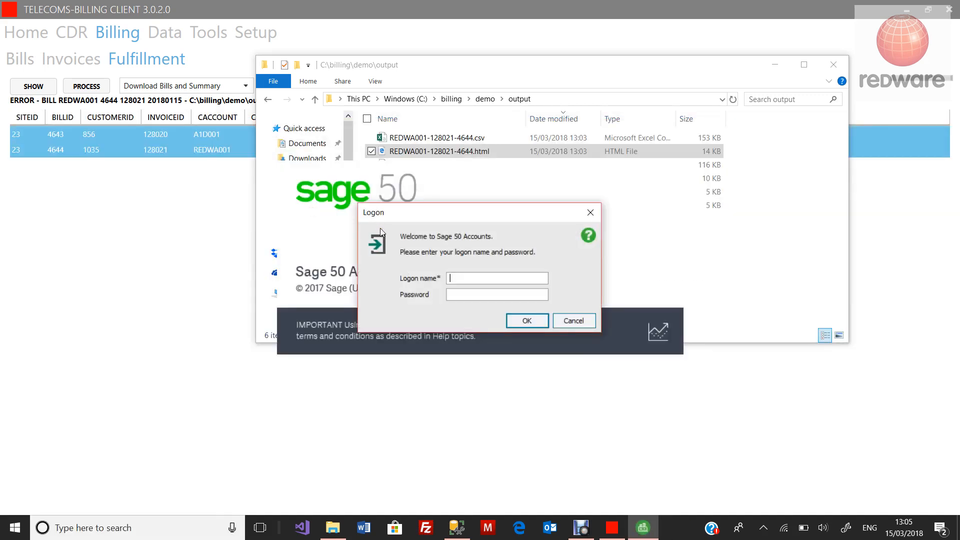
type("manager")
key("Return")
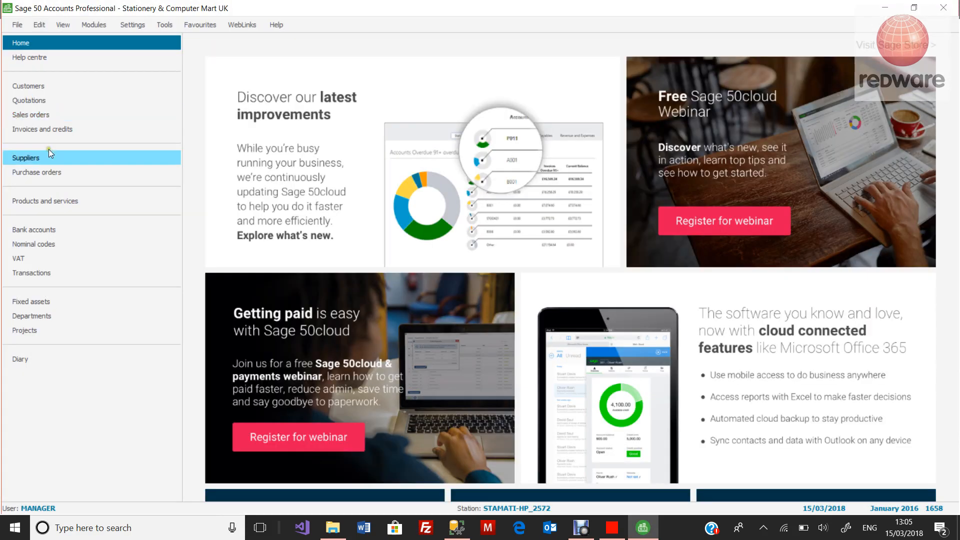
left_click(52, 129)
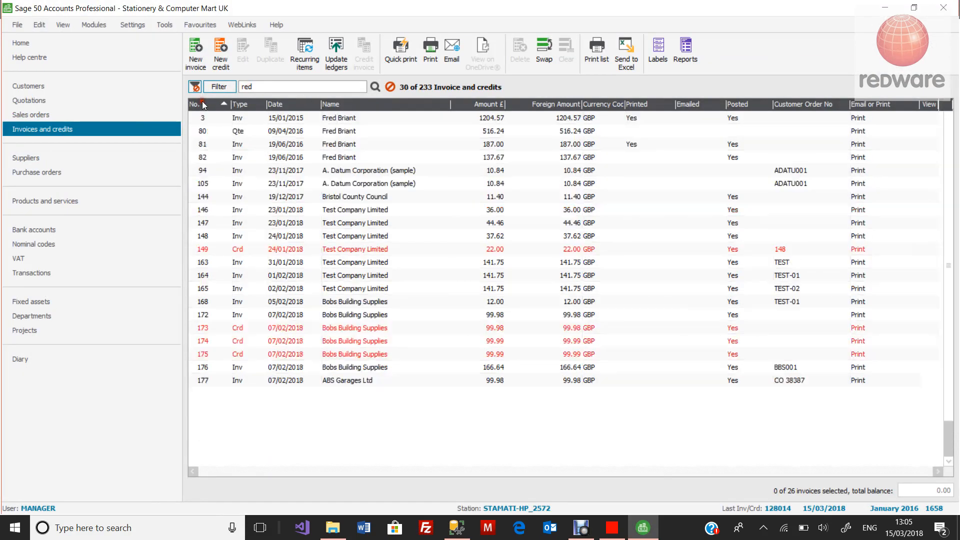
- Sort the invoices and credits by number in descending order, review the items of Redware Research Limited's invoice 128021, and close it
left_click(204, 104)
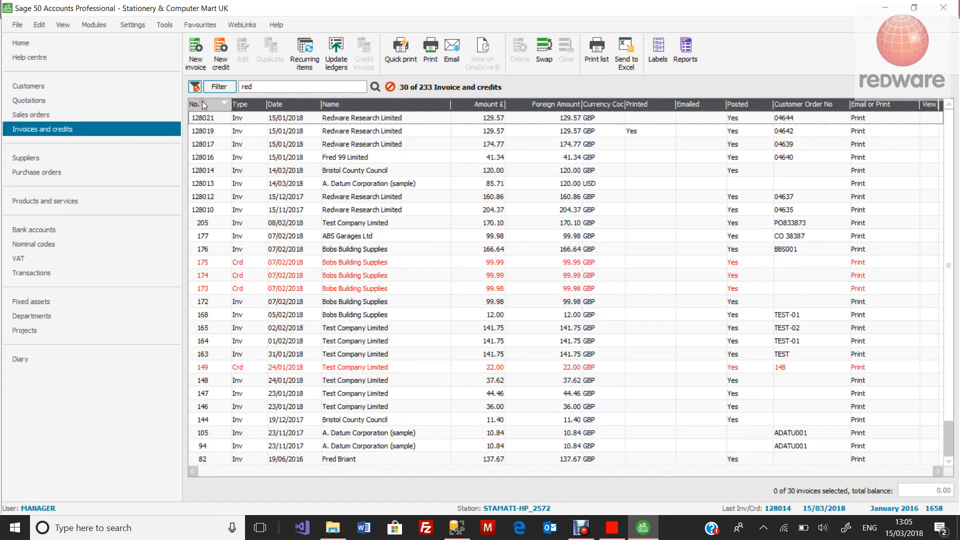
left_click(300, 119)
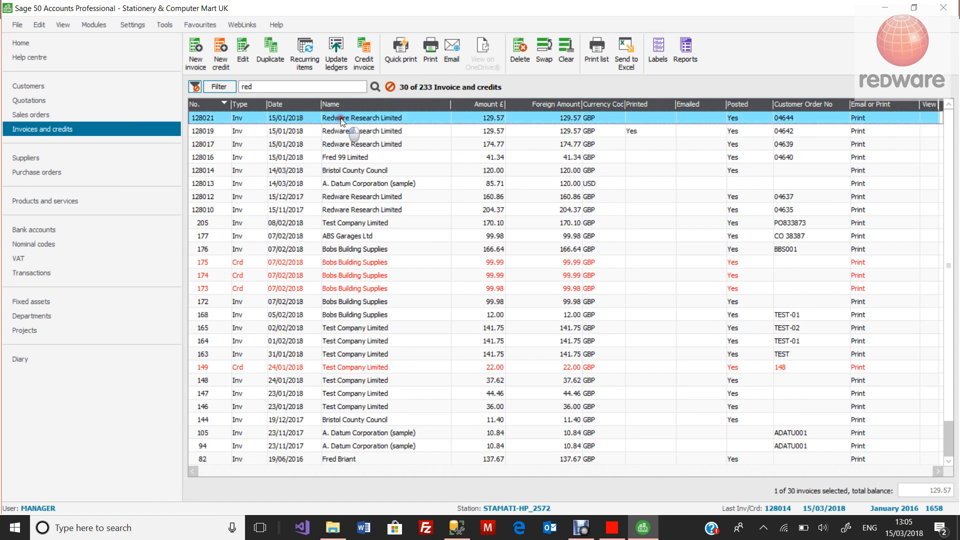
double_click(341, 119)
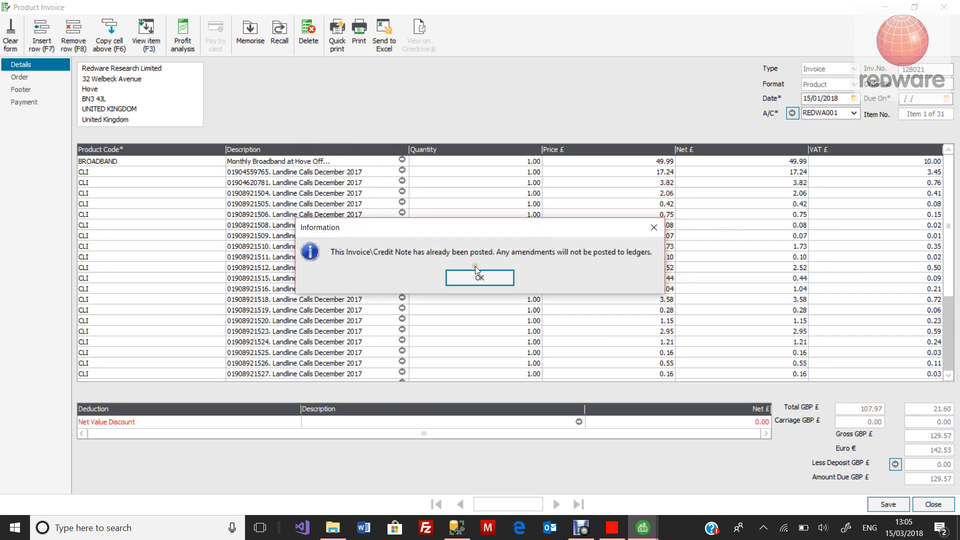
left_click(478, 274)
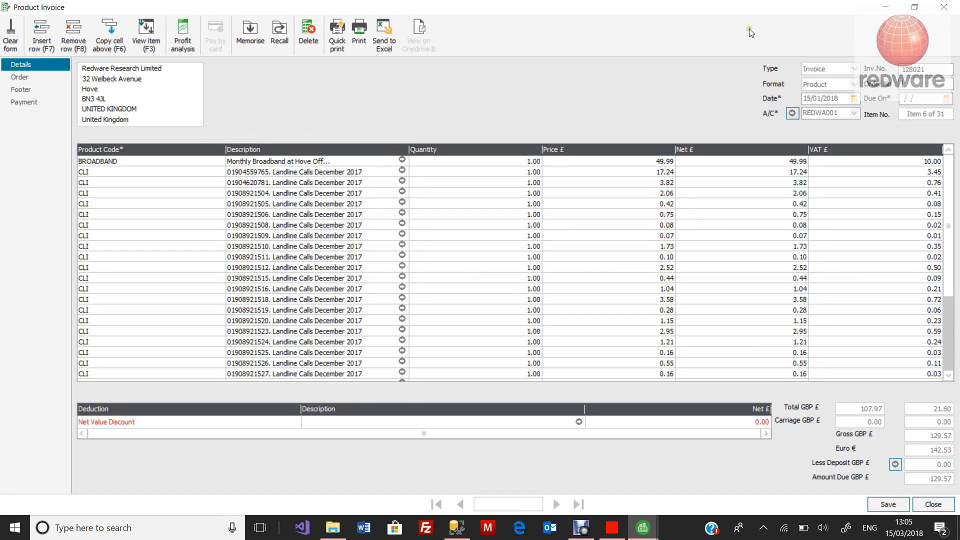
left_click(946, 6)
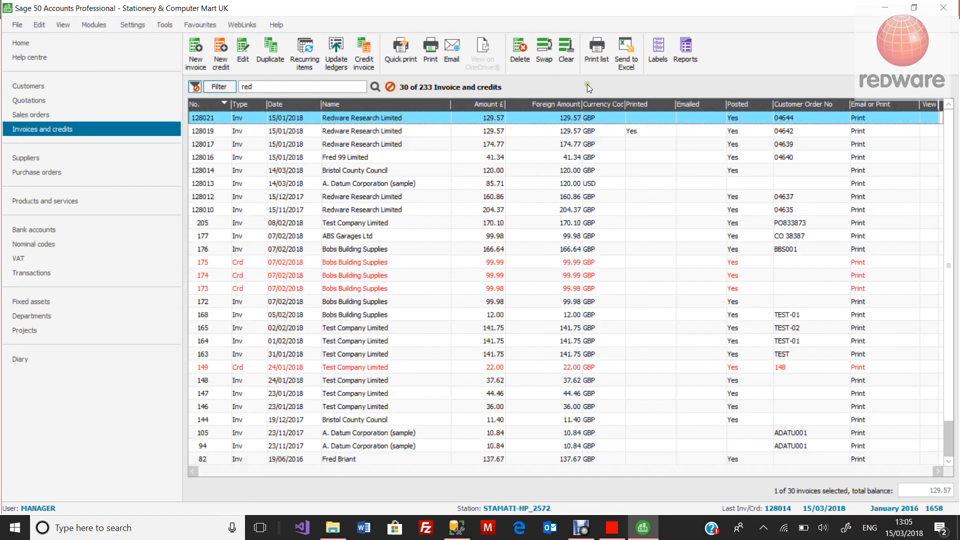
- Try to update the ledgers with the selected invoice 128021
left_click(335, 53)
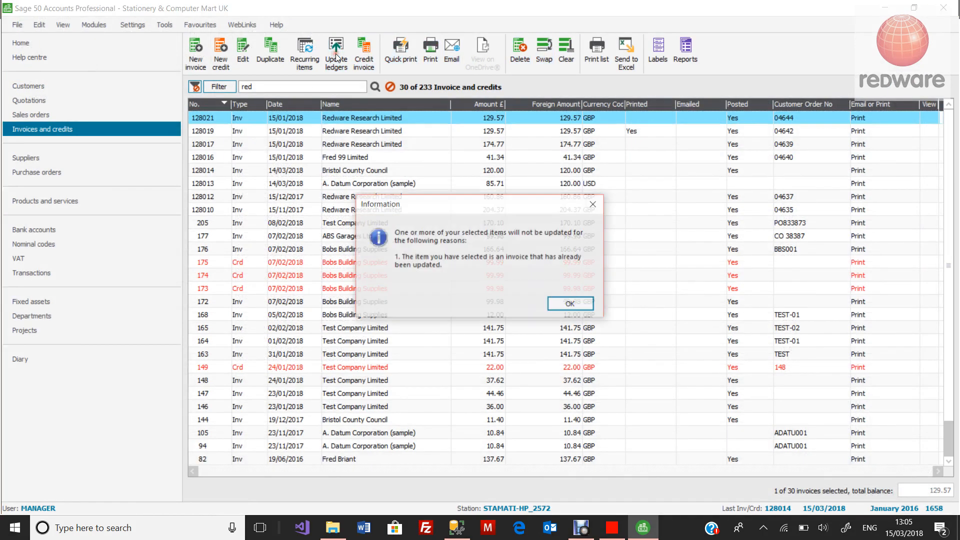
left_click(569, 303)
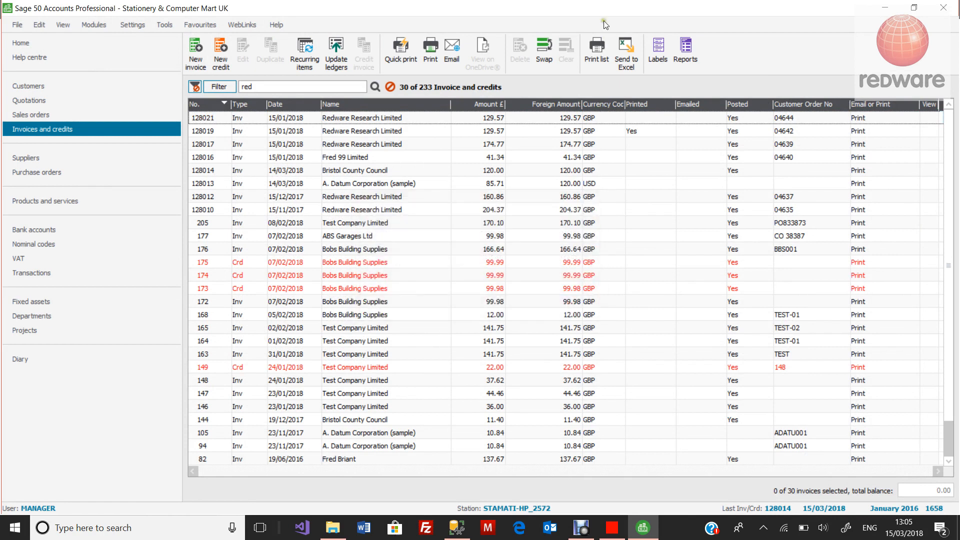
- Switch to the telecoms billing client and process the Upload Sage Invoices task for bills 4643 and 4644
left_click(884, 7)
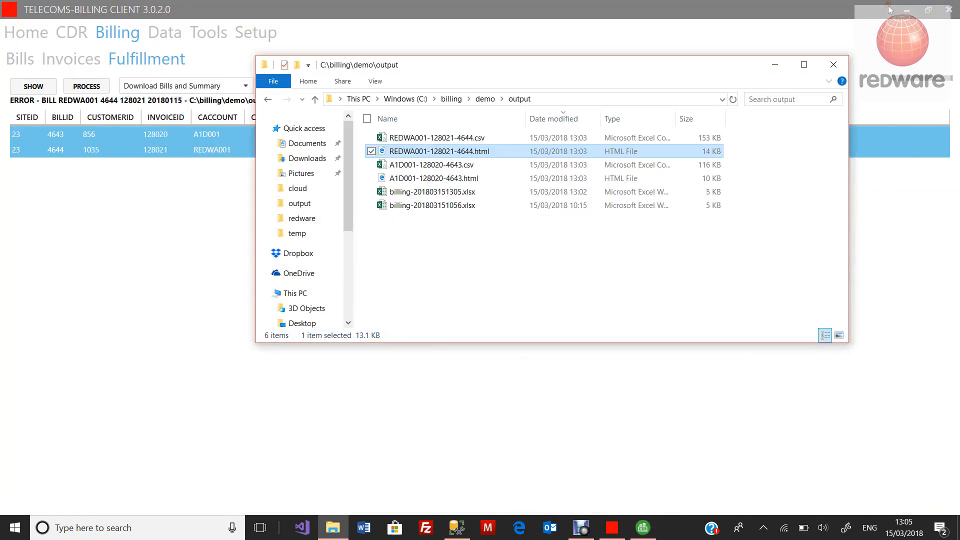
left_click(223, 158)
left_click(28, 88)
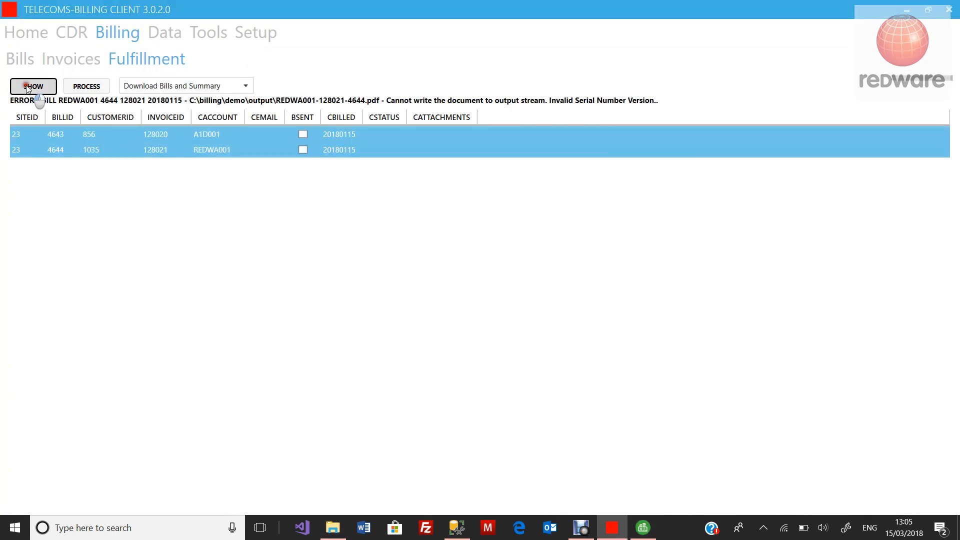
left_click(200, 85)
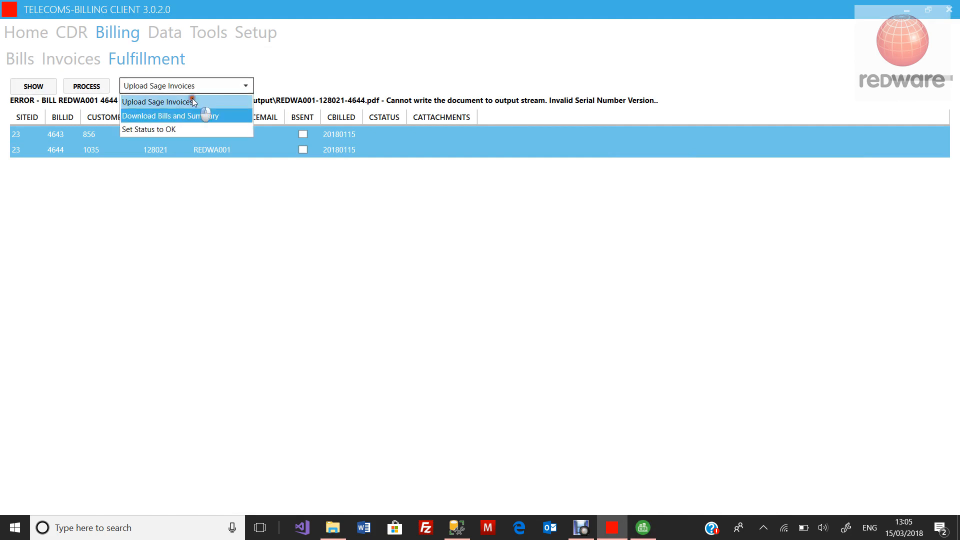
left_click(193, 99)
left_click(25, 90)
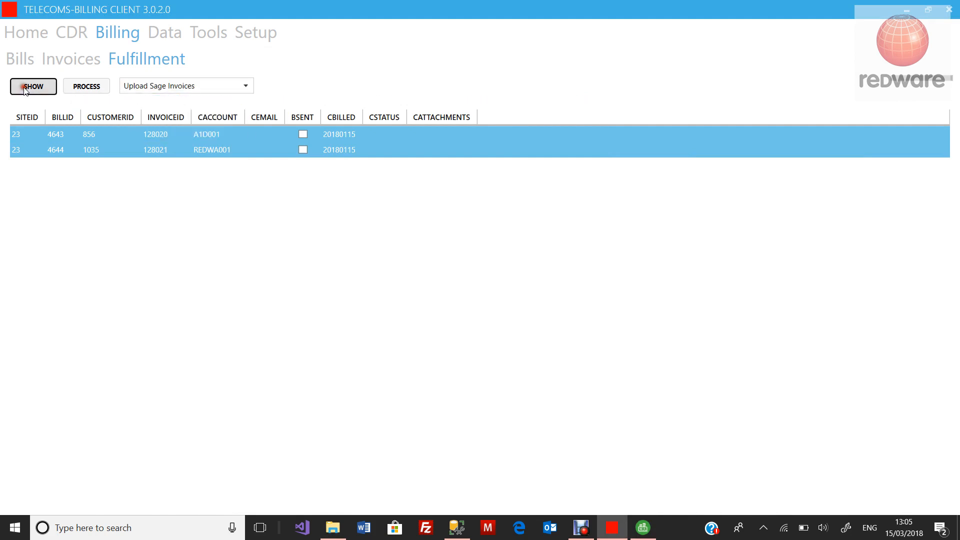
left_click(86, 87)
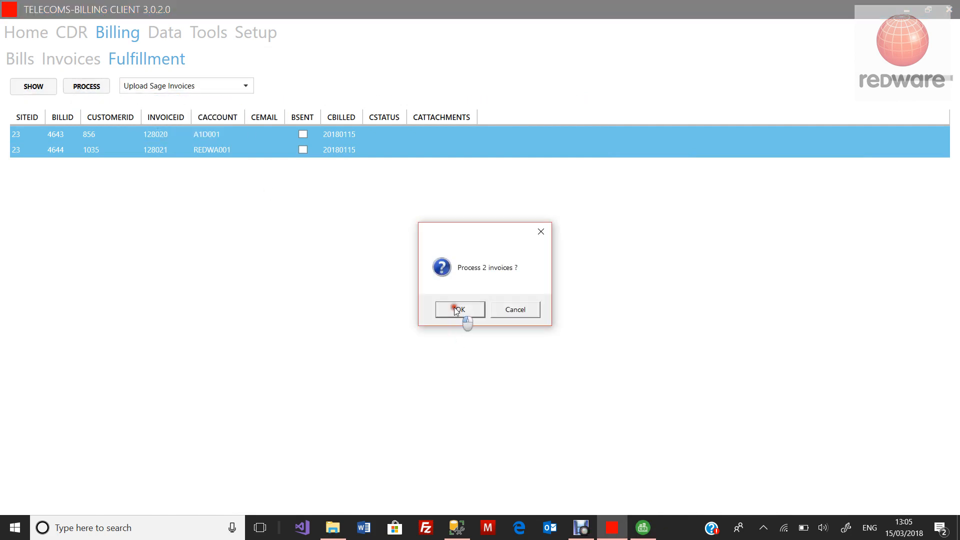
left_click(457, 310)
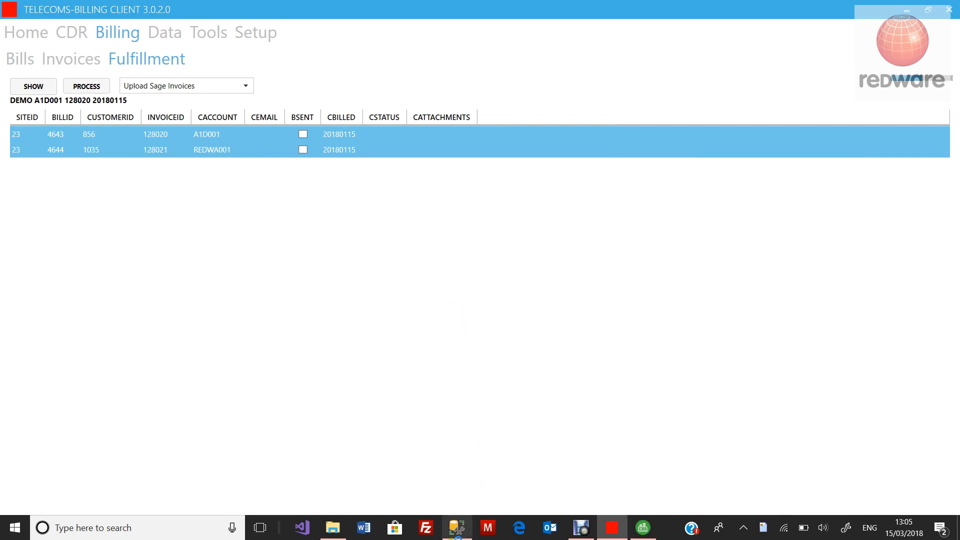
mouse_move(464, 534)
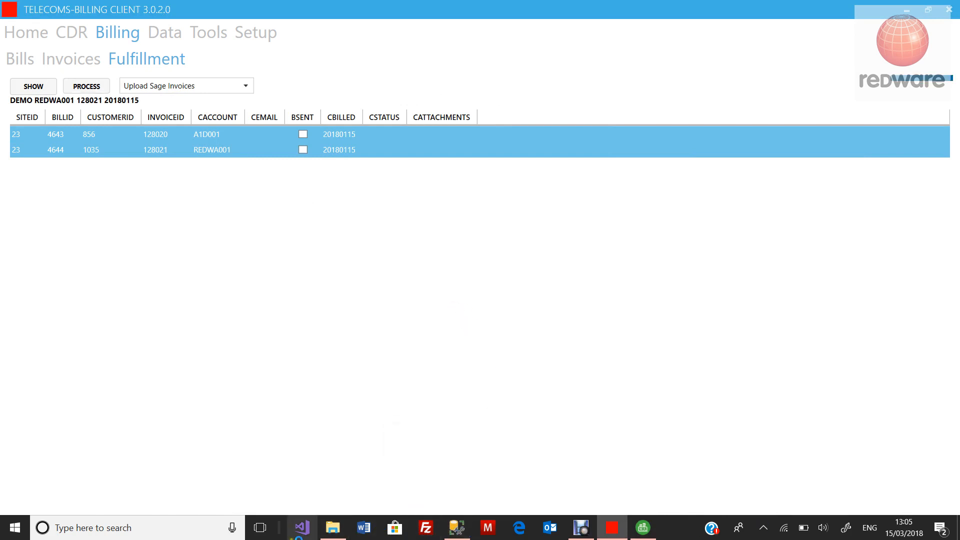
- Open 128021.pdf from the C:\billing\demo\output folder, review the invoice layout and items, and close it
mouse_move(332, 534)
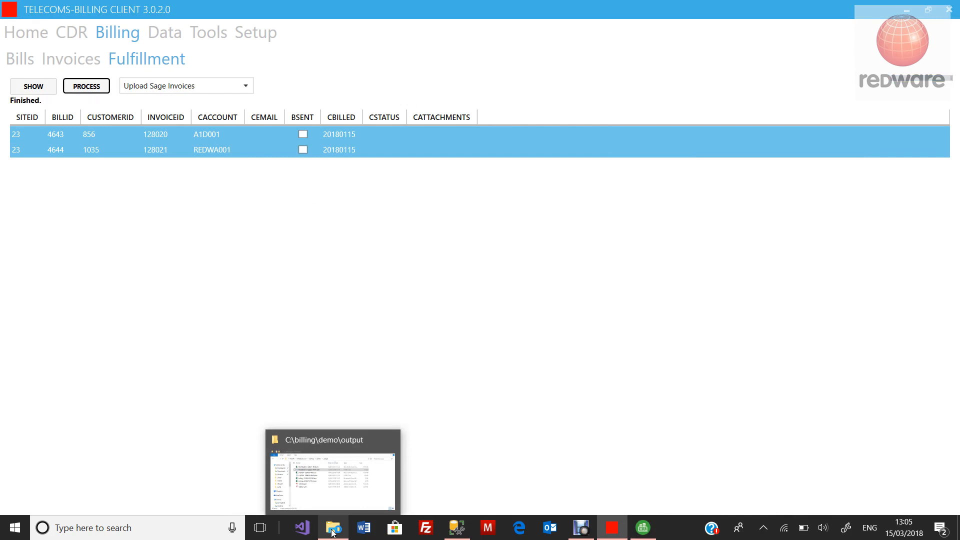
left_click(358, 499)
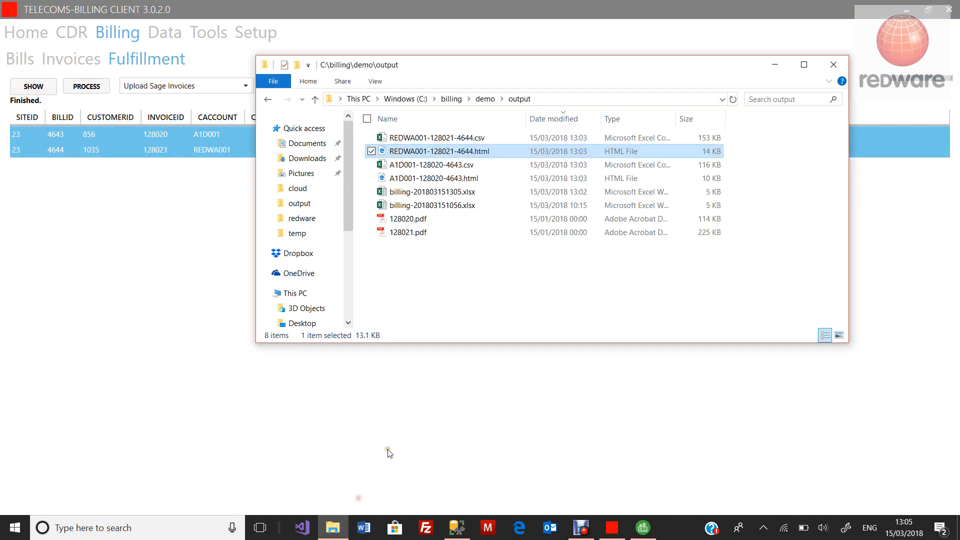
double_click(415, 233)
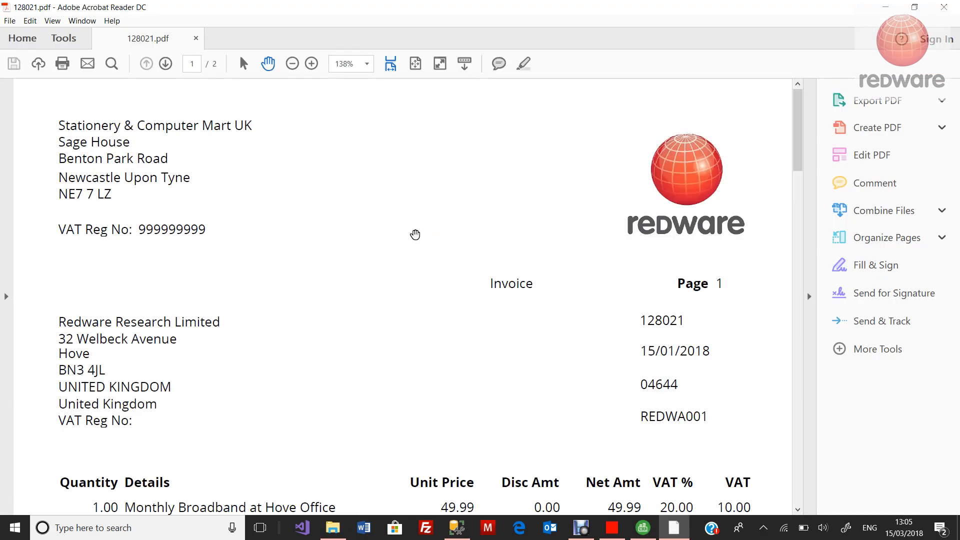
scroll(420, 250, "down", 3)
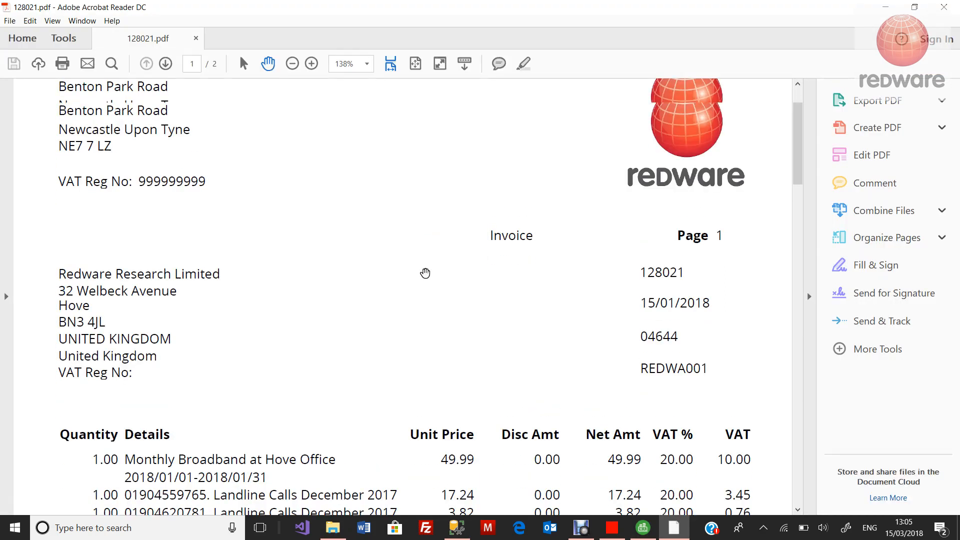
scroll(424, 272, "up", 3)
left_click(945, 7)
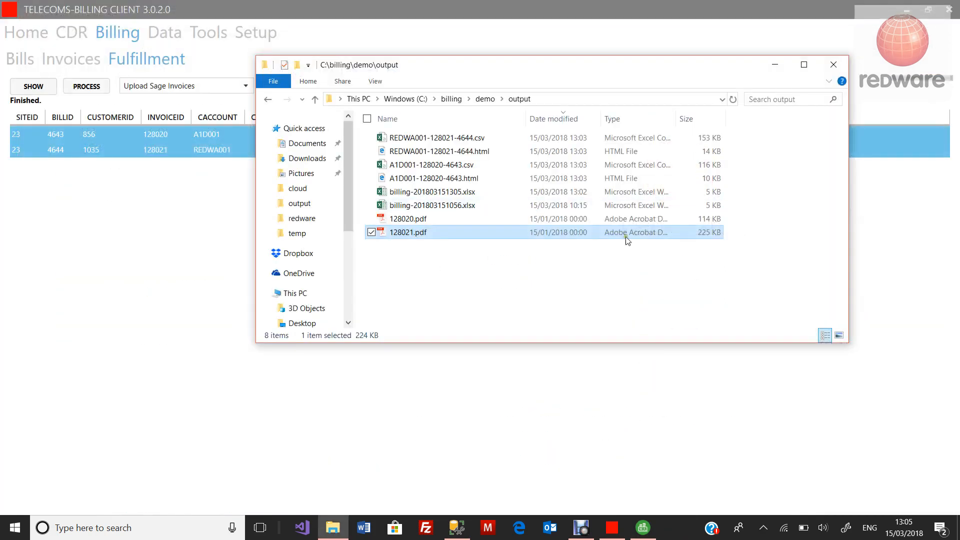
left_click(477, 241)
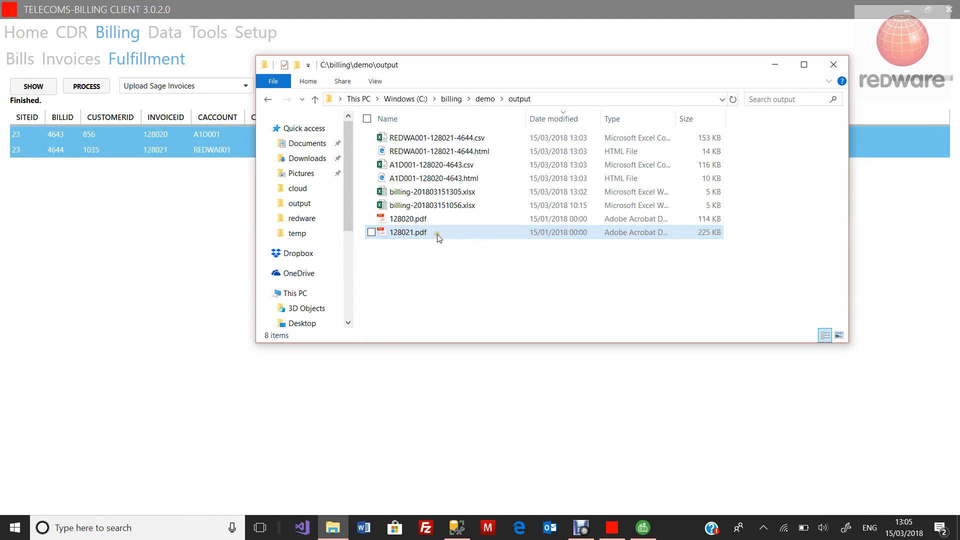
left_click(449, 167)
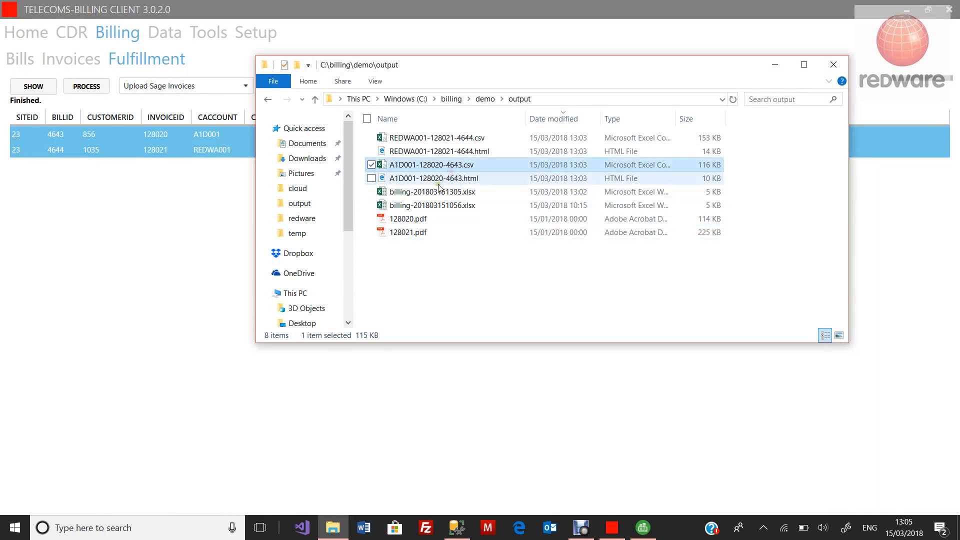
left_click(439, 181)
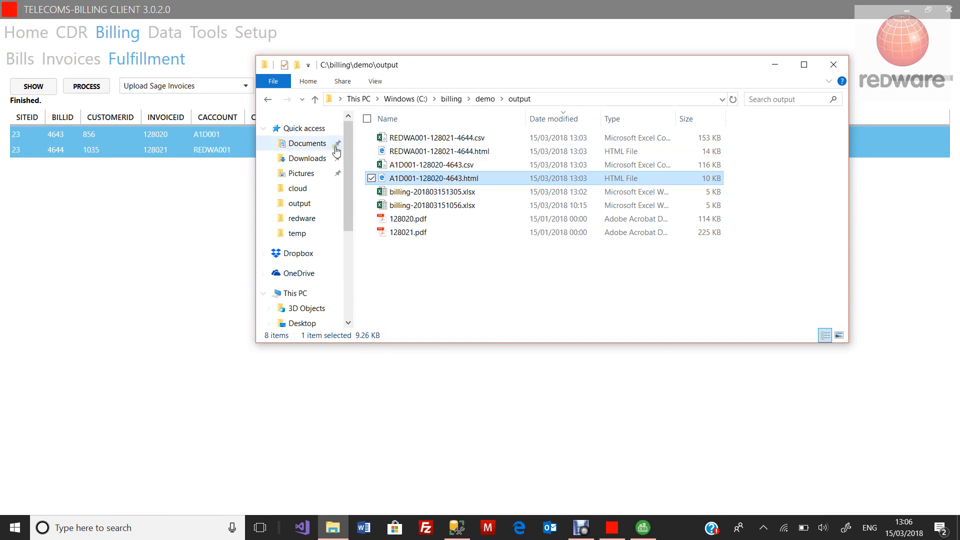
left_click(907, 6)
left_click(907, 6)
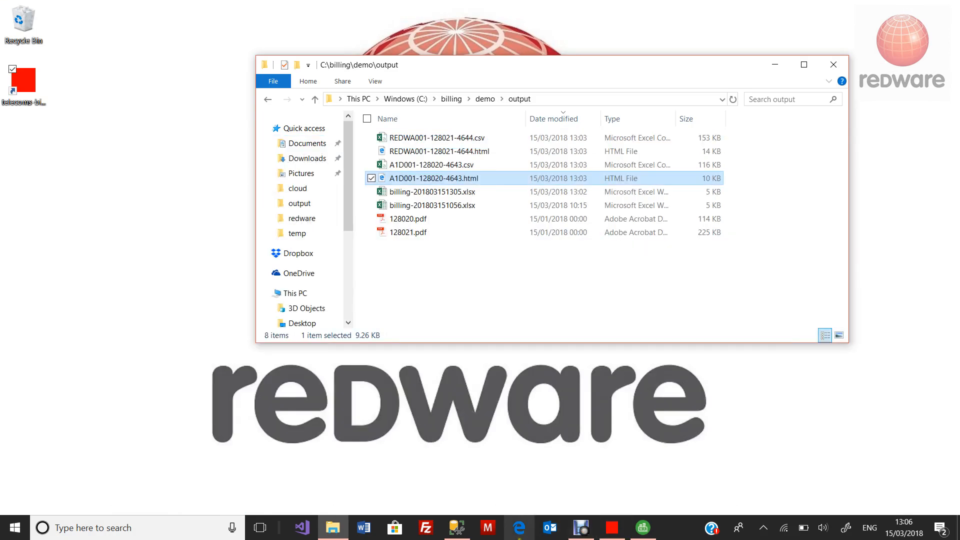
left_click(518, 528)
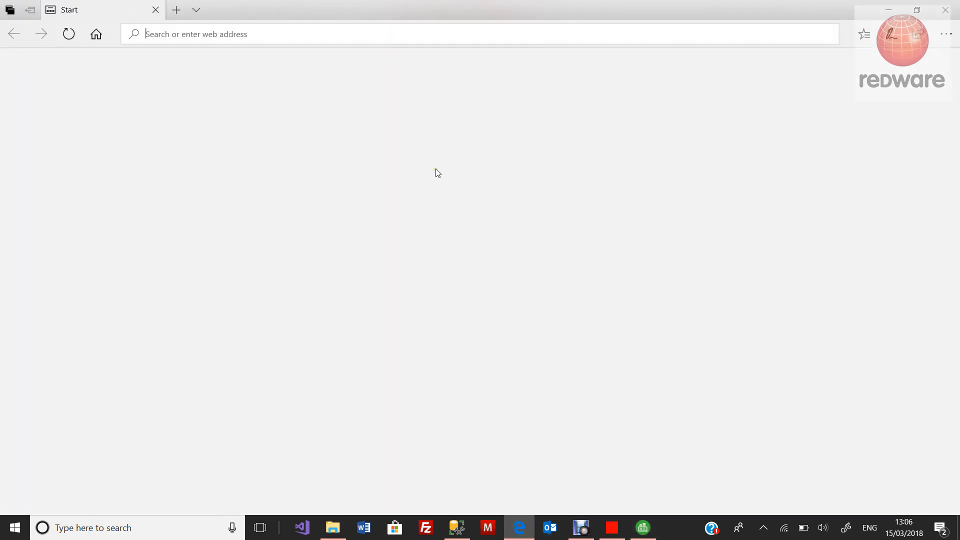
type("www.telecoms-billing.com/")
key("Return")
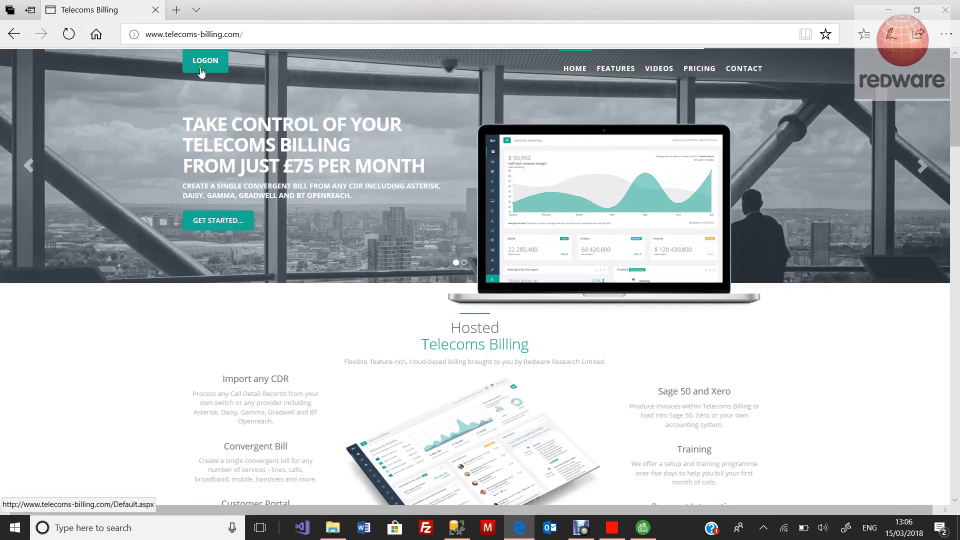
- Log on to the Telecoms Billing website as demo, entering the account password
left_click(202, 73)
type("dem")
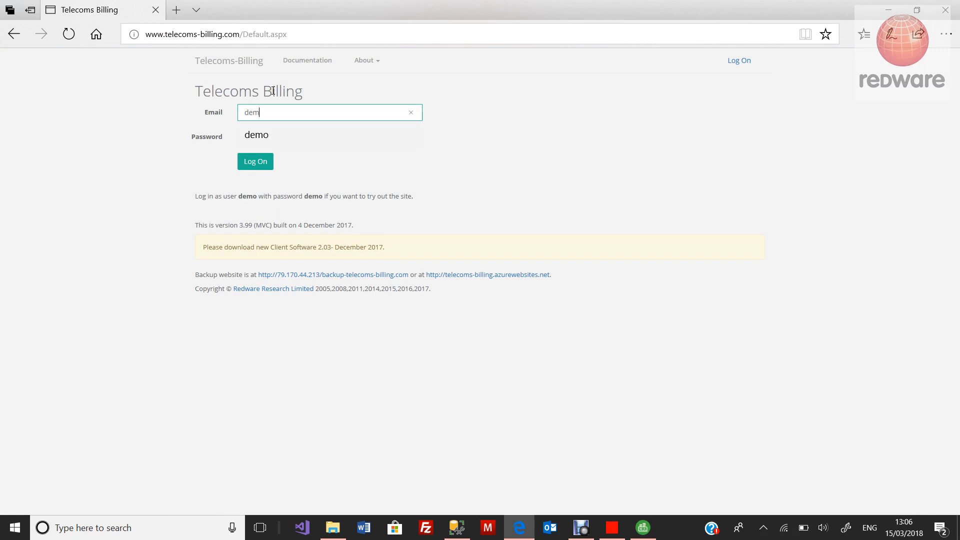
type("o")
key("Tab")
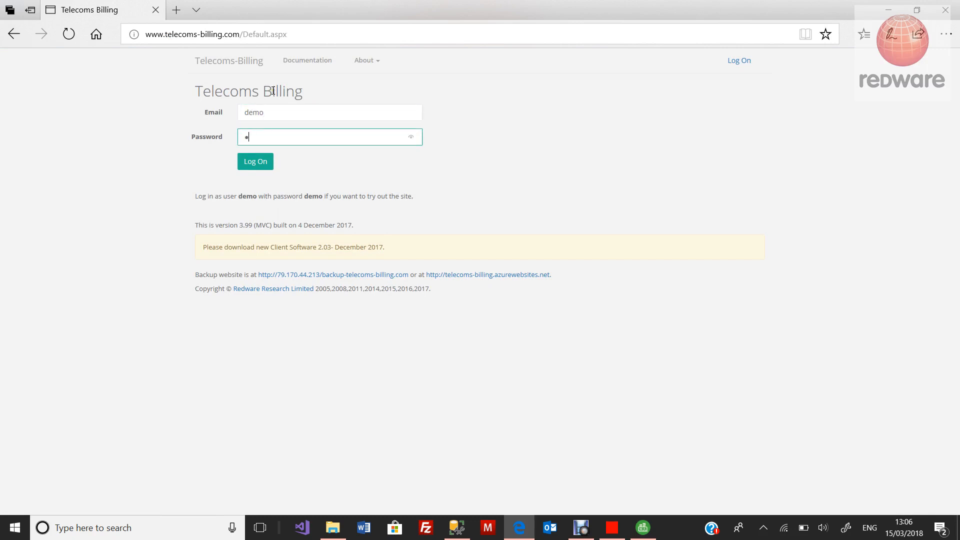
left_click(268, 166)
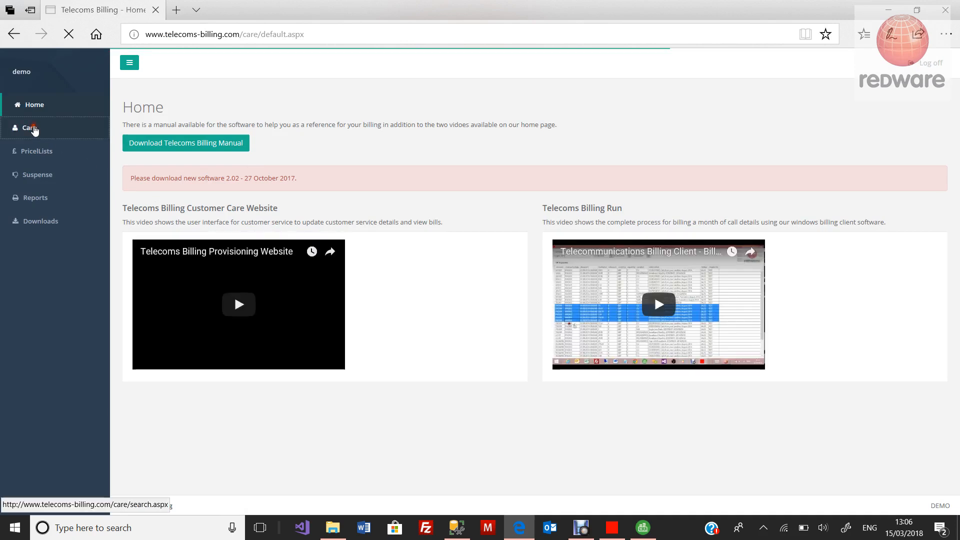
- Search customer care for redware, open the Redware Research Limited customer record, and show its bills
left_click(39, 127)
type("redware")
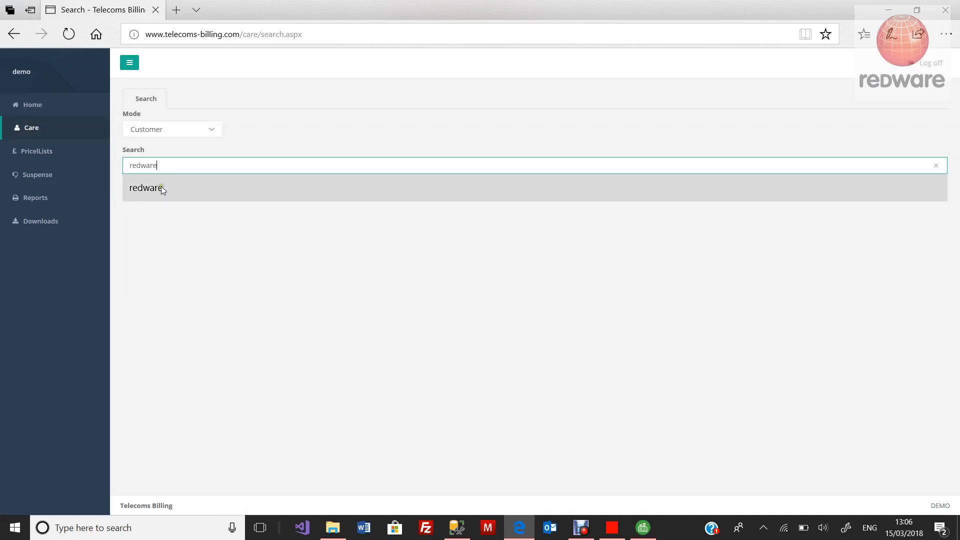
left_click(161, 186)
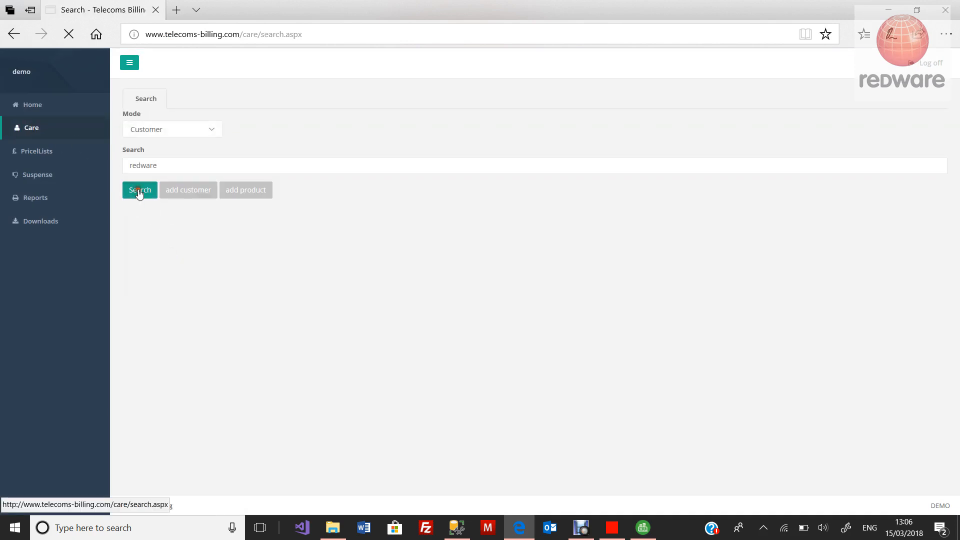
left_click(149, 231)
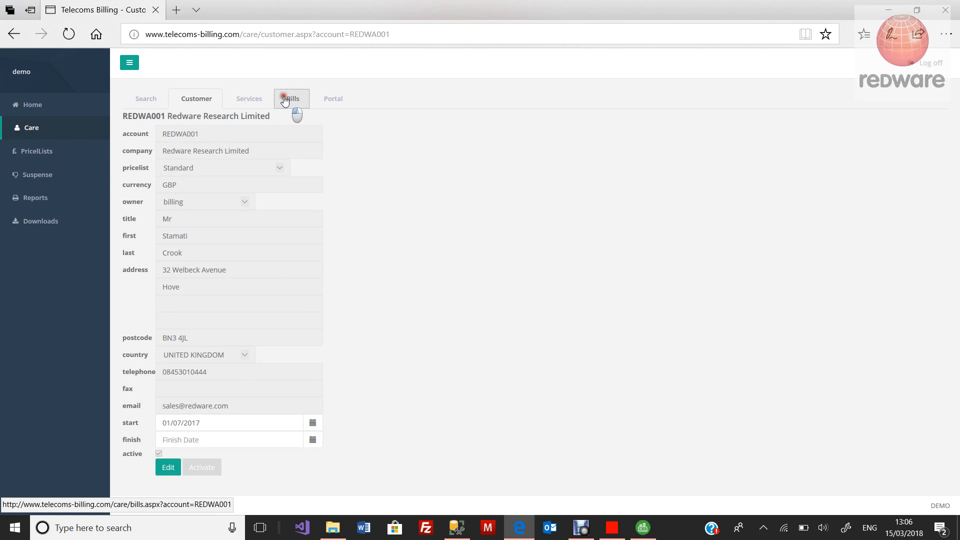
left_click(294, 101)
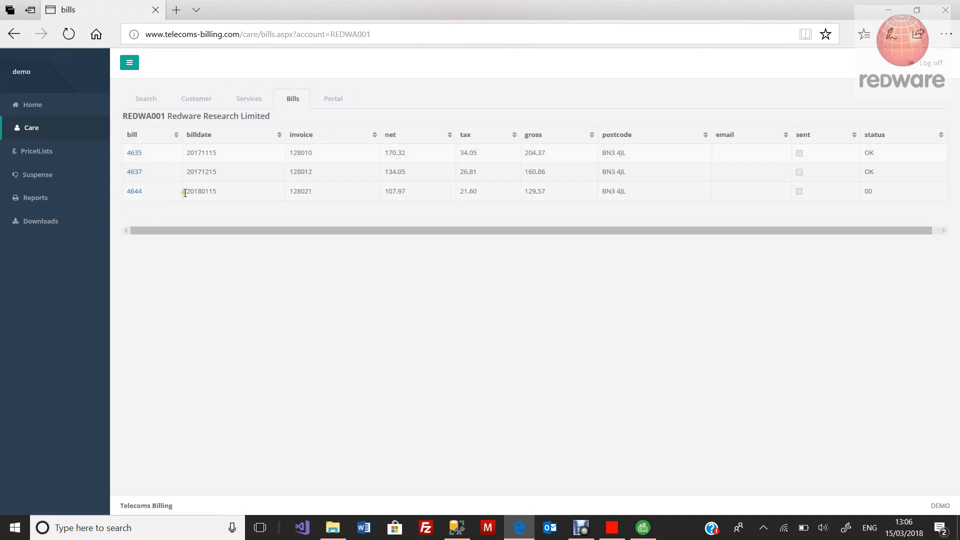
- Open bill 4644 dated 20180115 and review its invoice items and call summaries
left_click_drag(199, 194, 238, 189)
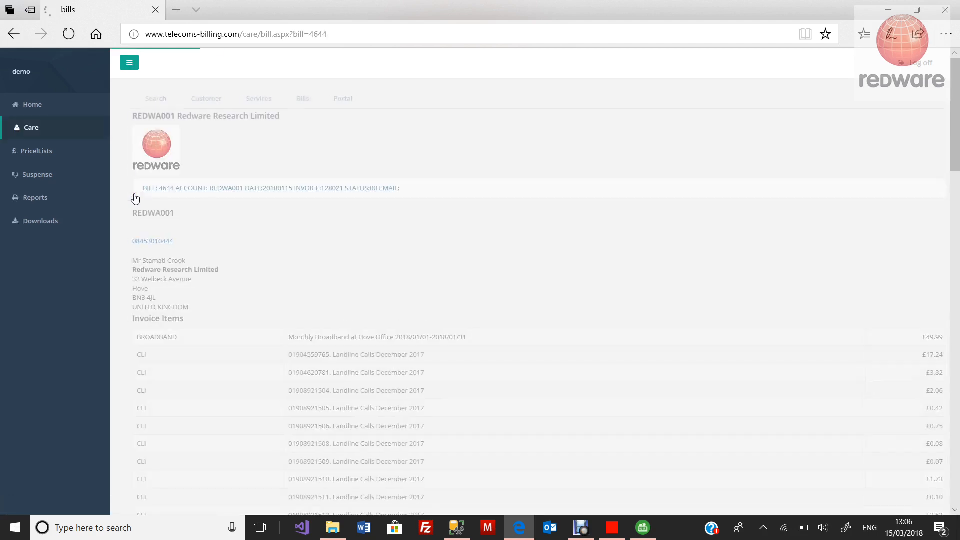
scroll(476, 227, "down", 15)
scroll(500, 245, "down", 8)
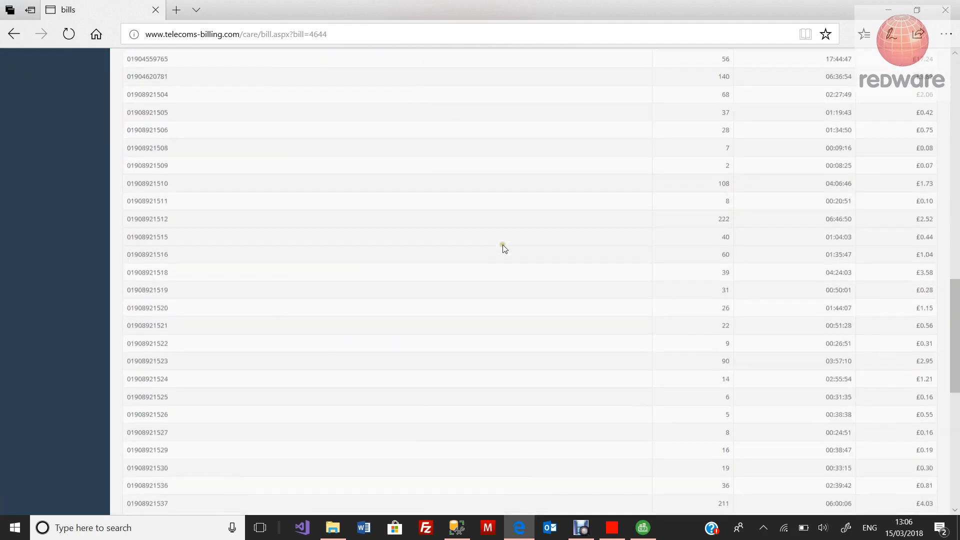
scroll(505, 240, "up", 15)
scroll(509, 228, "up", 3)
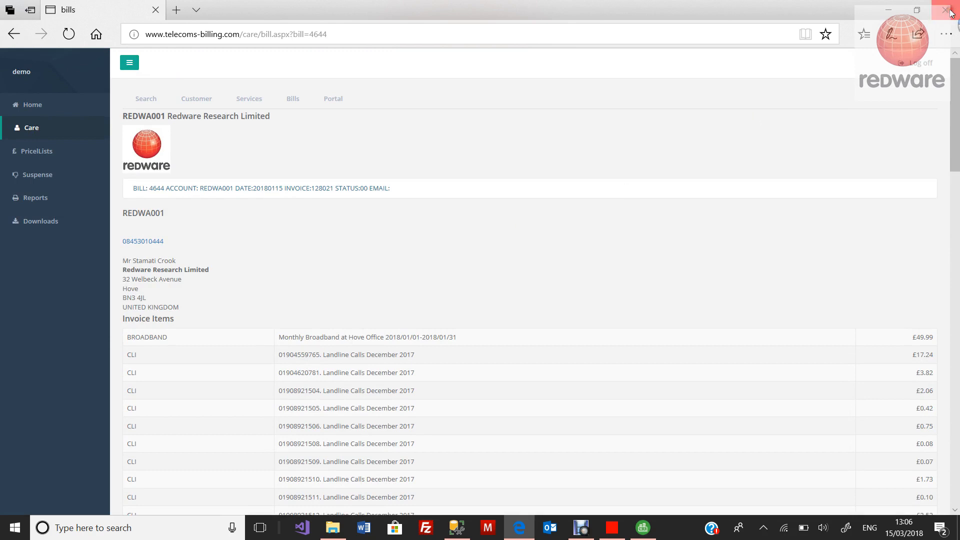
- Minimize the browser, launch the telecoms billing client from the desktop, and show its suspended CDR records
left_click(889, 10)
double_click(19, 85)
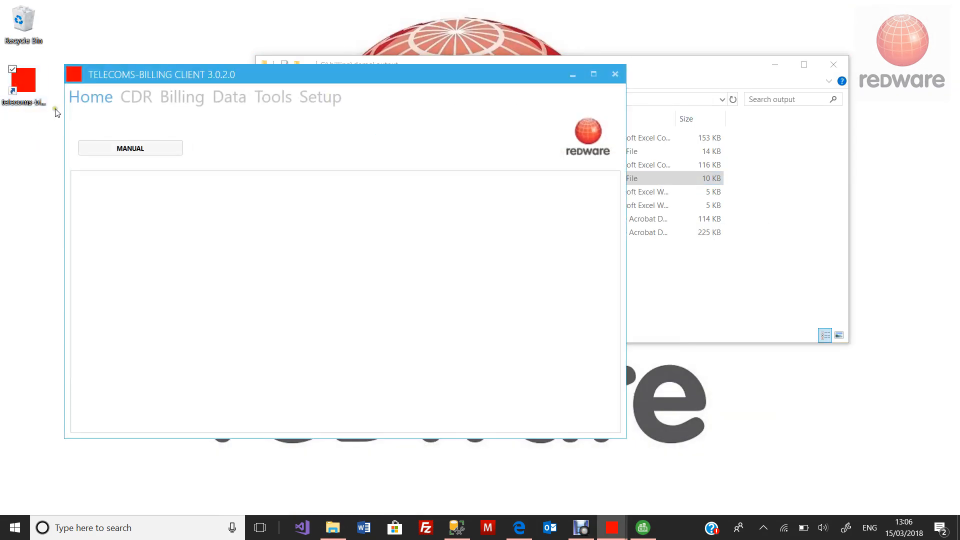
left_click(147, 96)
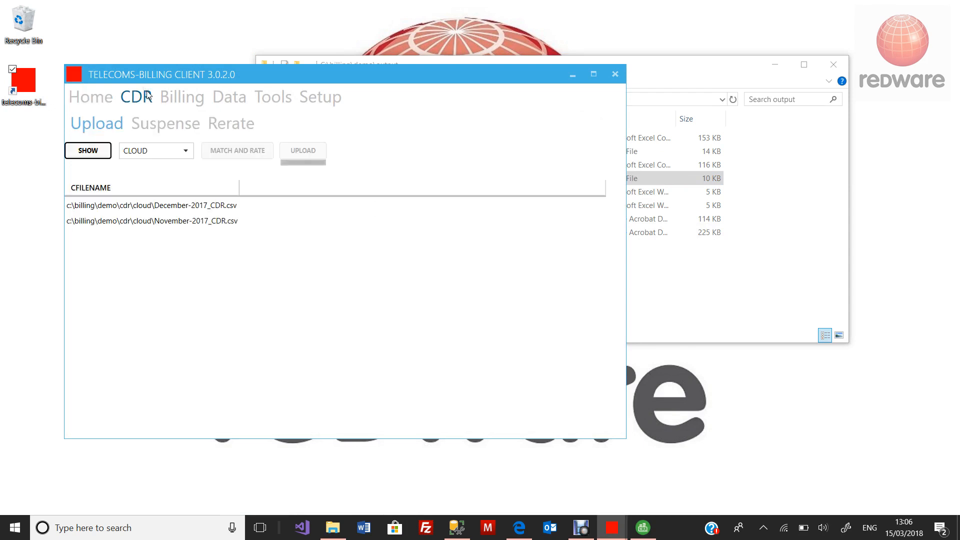
left_click(145, 136)
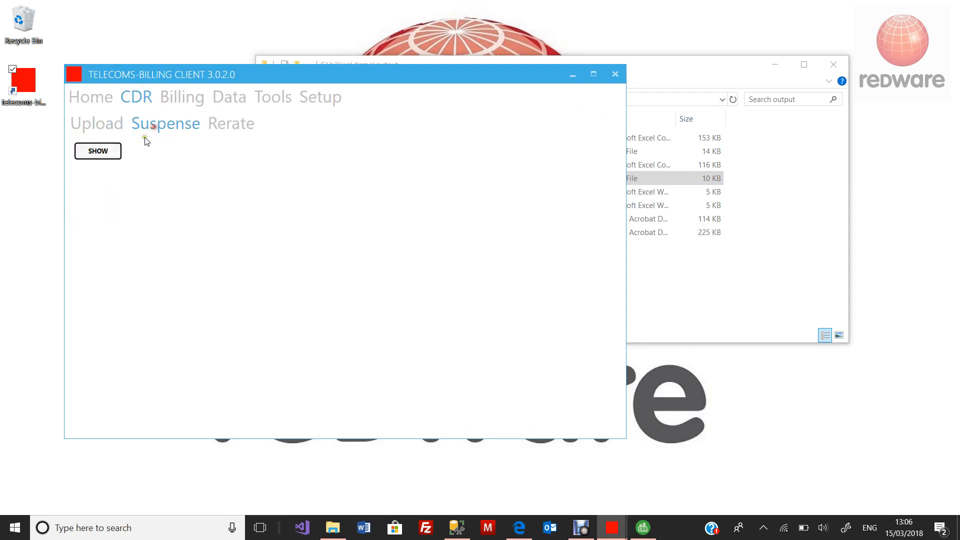
left_click(100, 153)
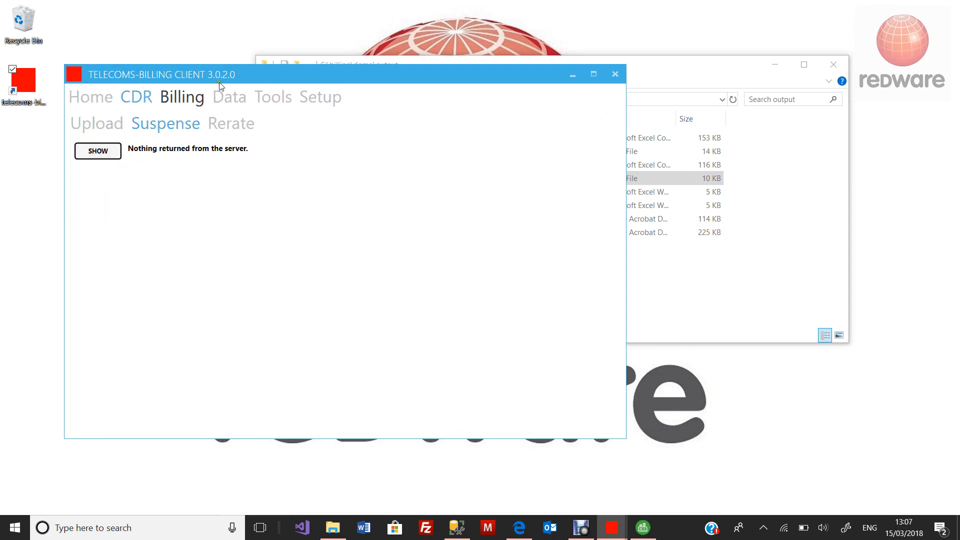
- Review the Bills, Invoices and Fulfillment stages of the billing section in sequence
left_click(185, 98)
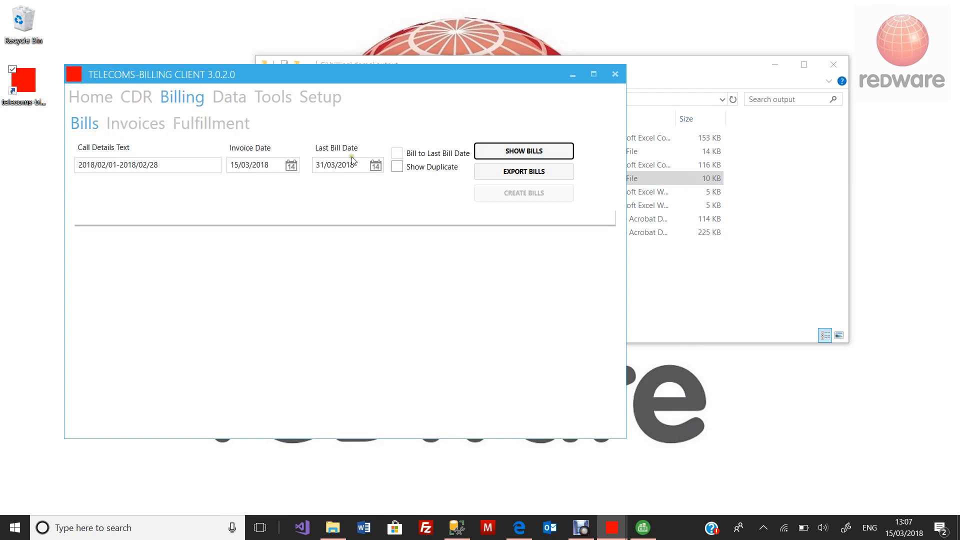
left_click(155, 130)
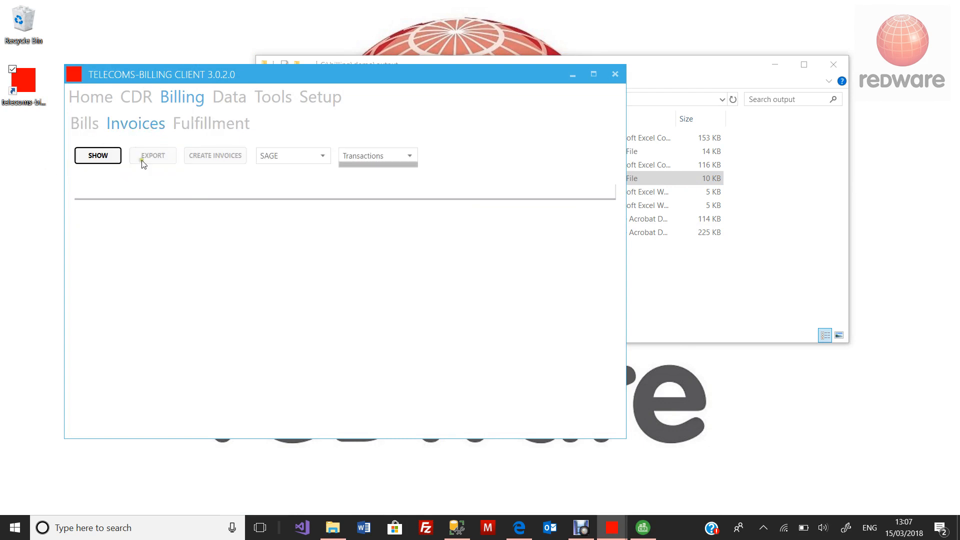
left_click(195, 126)
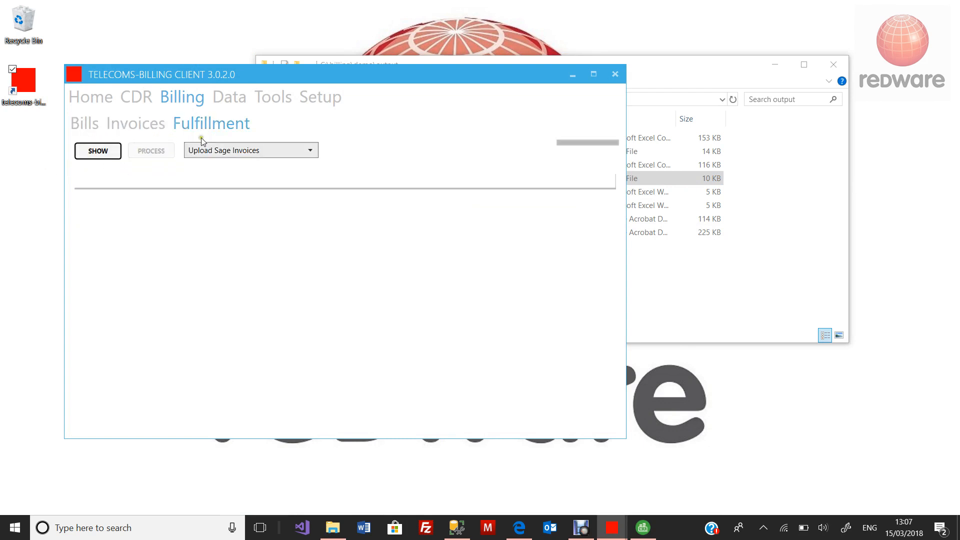